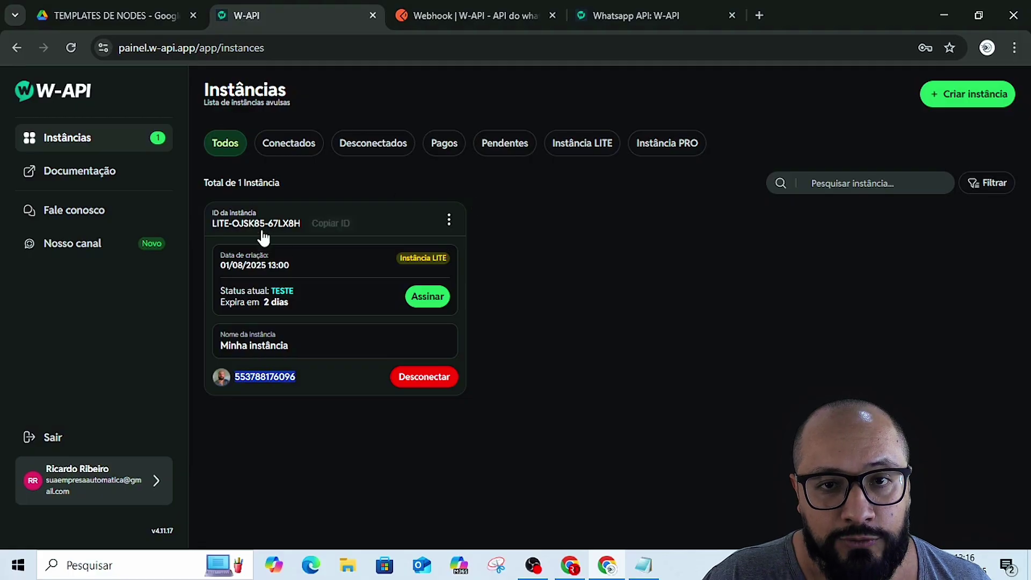
# - Review the W-API instance's ID and token in Detalhes da instância, then return to n8n
pyautogui.click(449, 220)
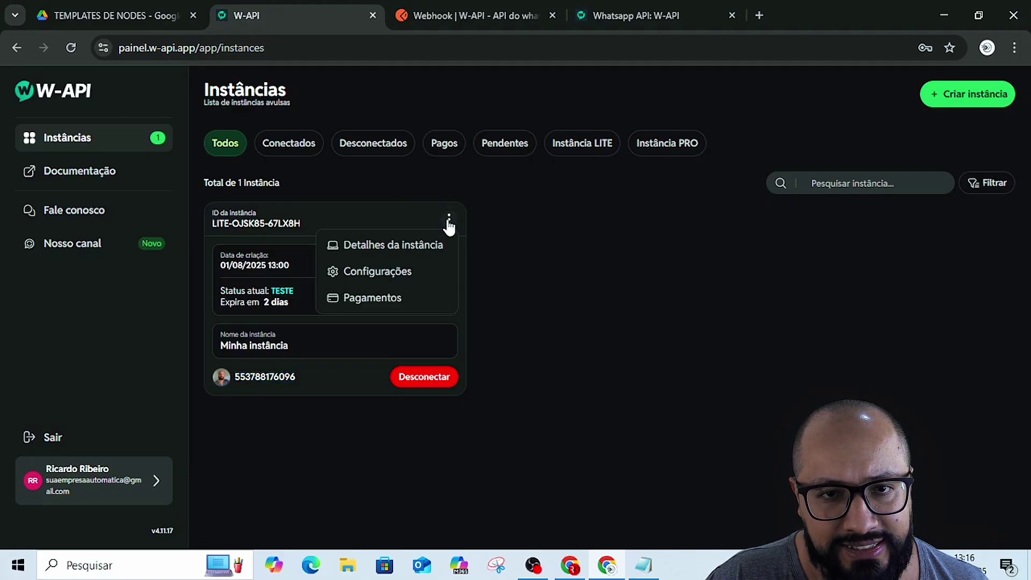
pyautogui.click(374, 248)
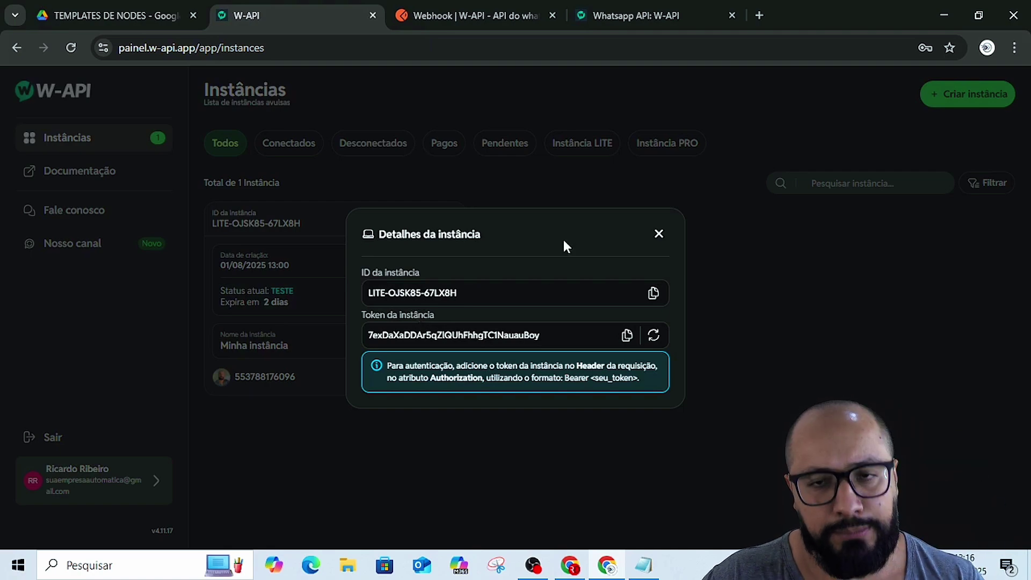
pyautogui.click(659, 237)
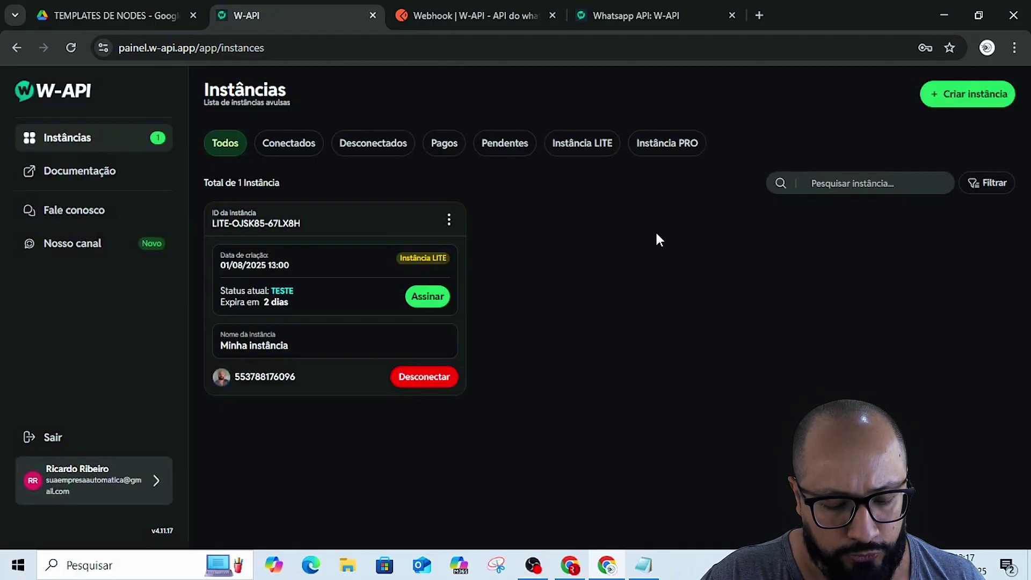
pyautogui.hotkey('alt', 'Tab')
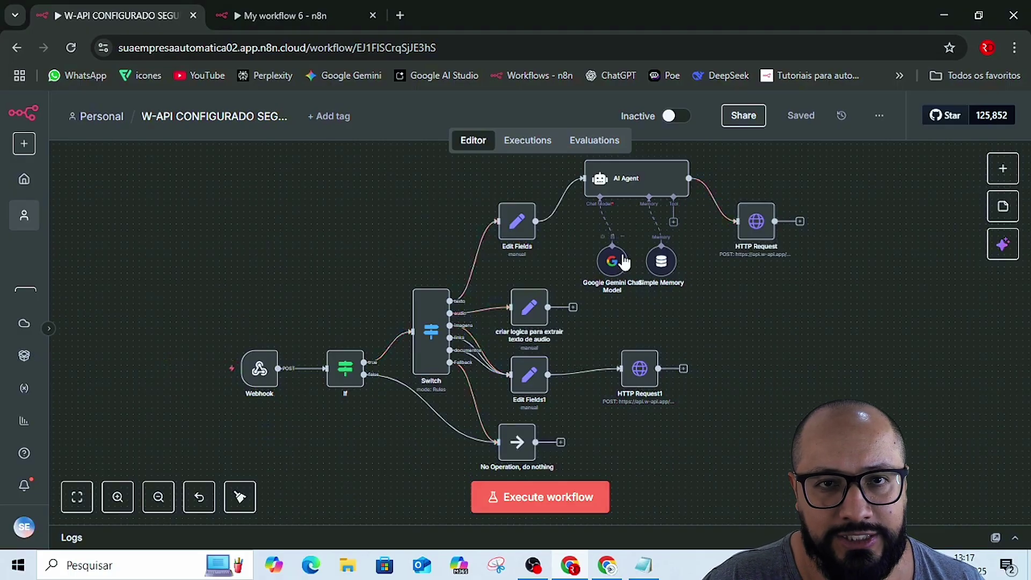
# - Delete the old Webhook and HTTP Request nodes from My workflow 6 and add a Webhook trigger
pyautogui.click(276, 10)
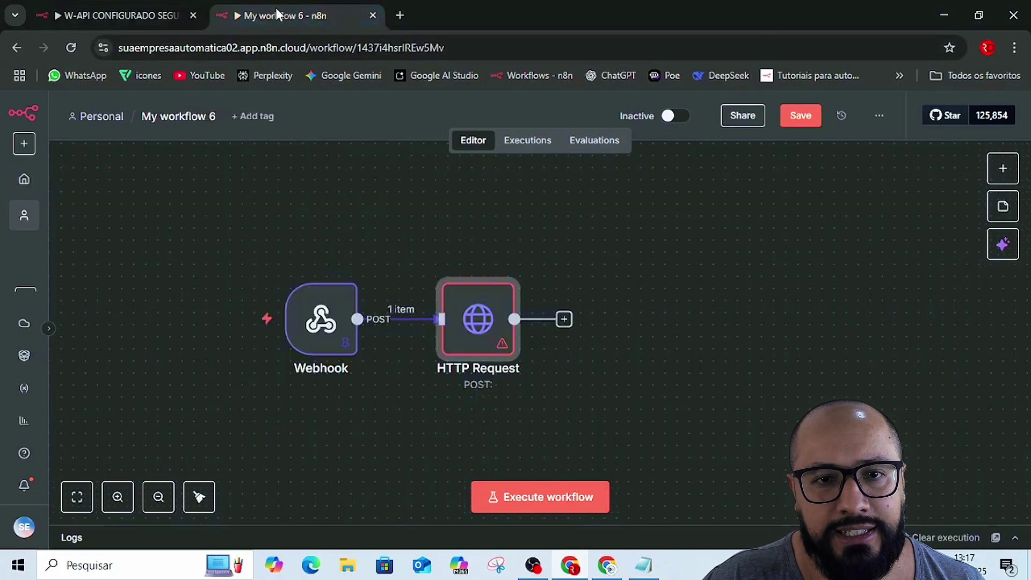
pyautogui.moveTo(242, 196); pyautogui.dragTo(783, 499)
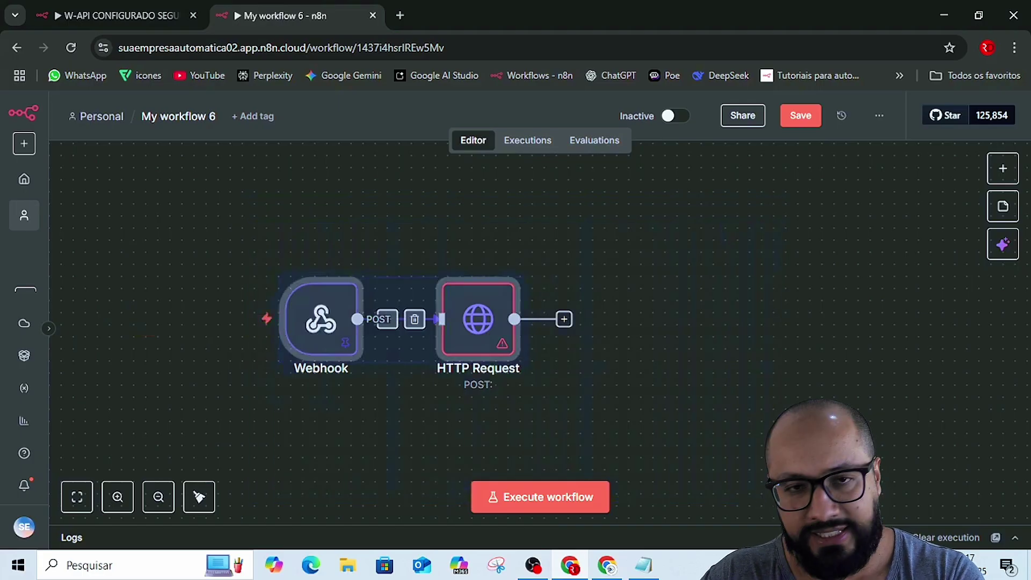
pyautogui.press('Delete')
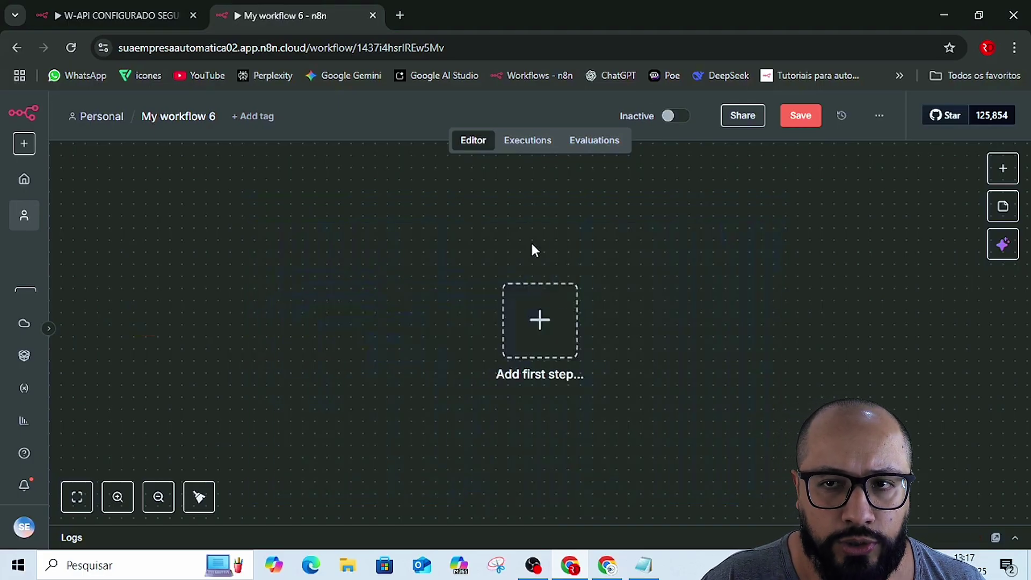
pyautogui.click(541, 329)
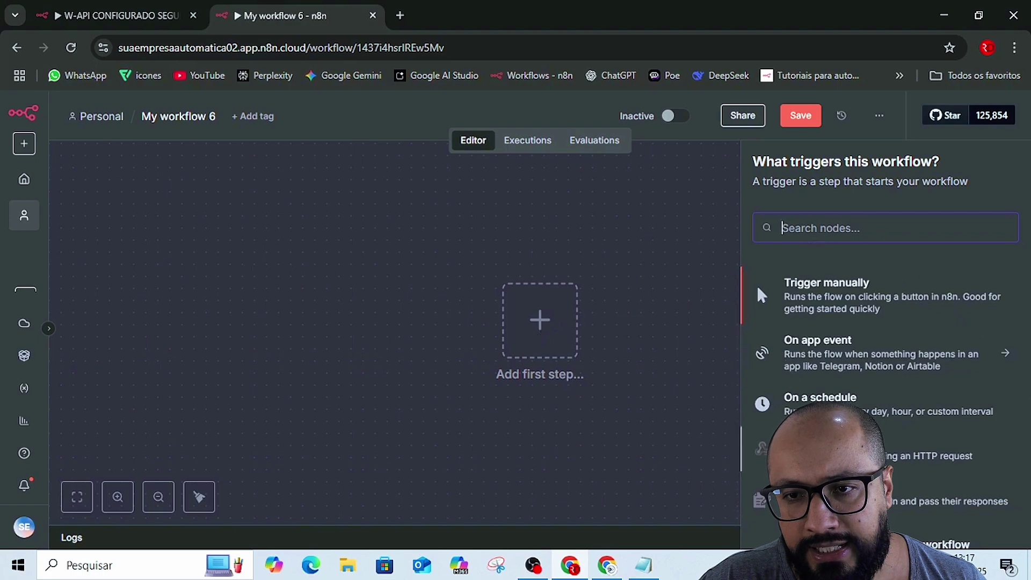
pyautogui.click(817, 448)
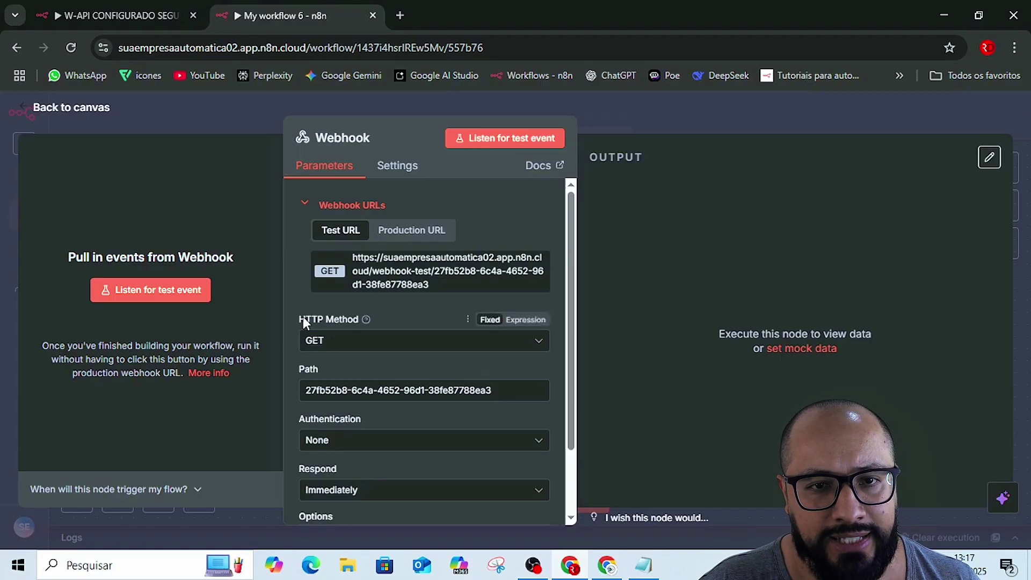
# - Set the Webhook's HTTP method to POST, copy its test URL, and go back to W-API
pyautogui.click(340, 349)
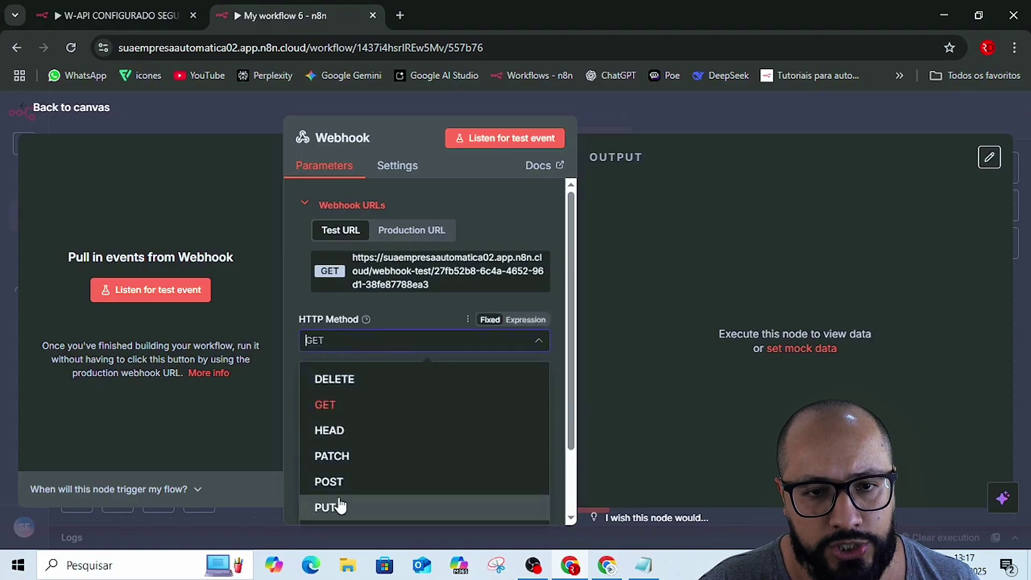
pyautogui.click(338, 482)
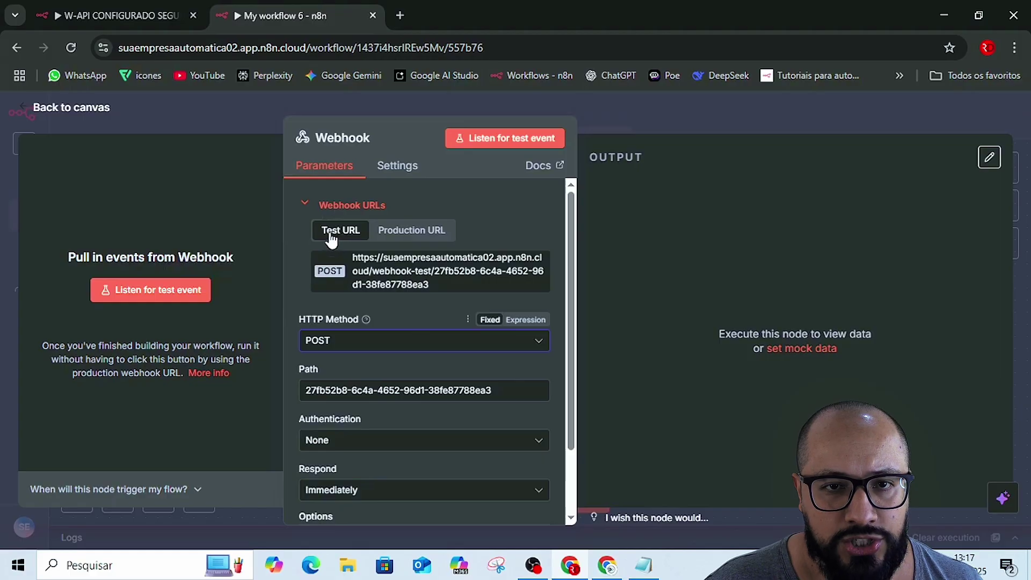
pyautogui.click(404, 273)
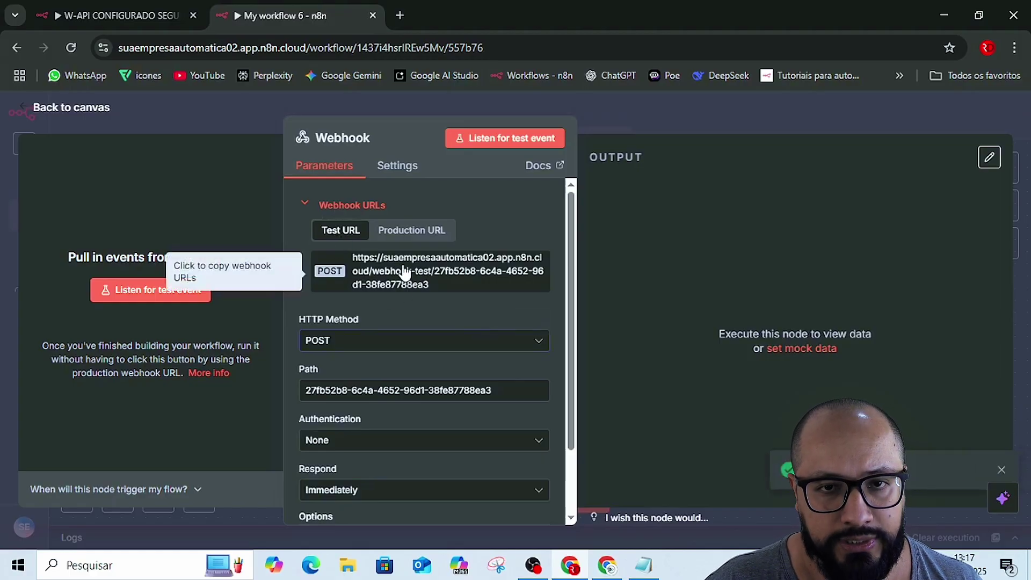
pyautogui.hotkey('alt', 'Tab')
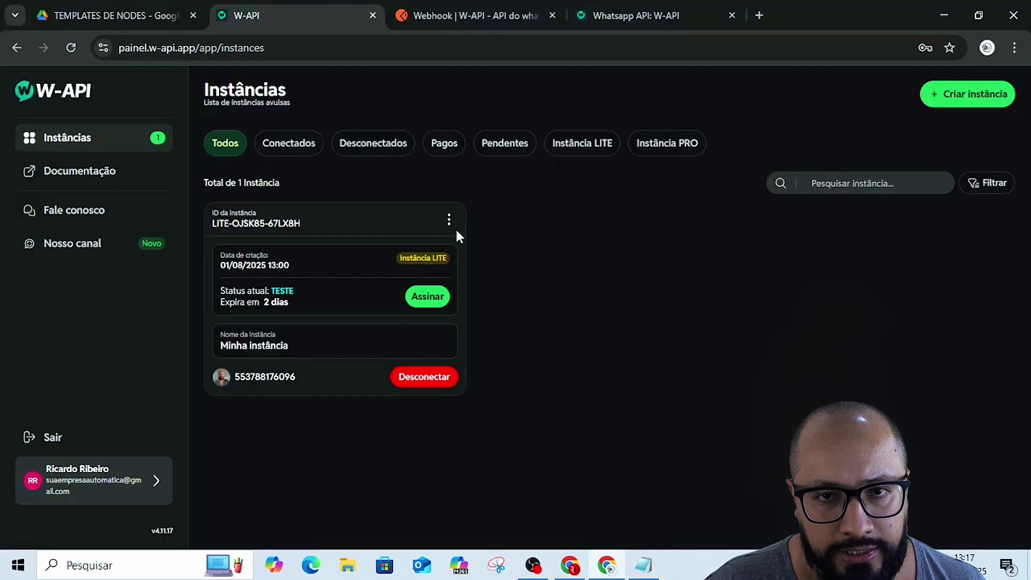
# - Replace the 'Ao receber uma mensagem' webhook URL with the n8n test URL and save the changes
pyautogui.click(447, 221)
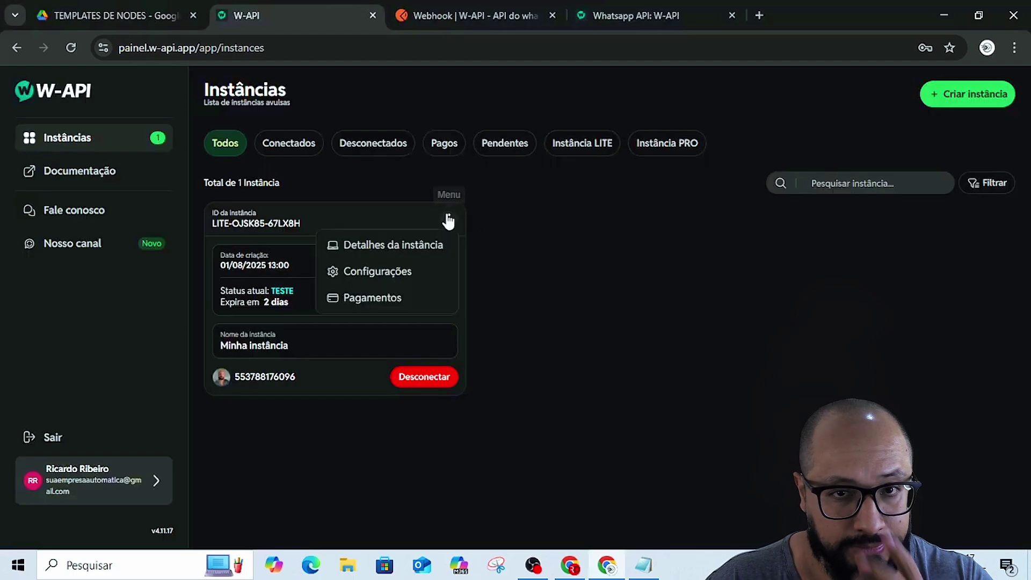
pyautogui.click(385, 273)
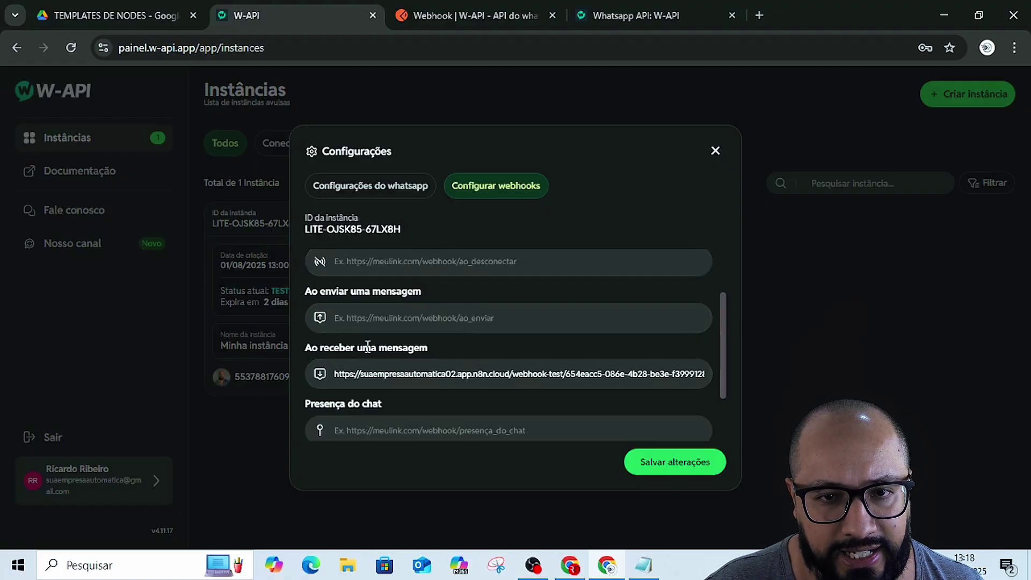
pyautogui.tripleClick(445, 370)
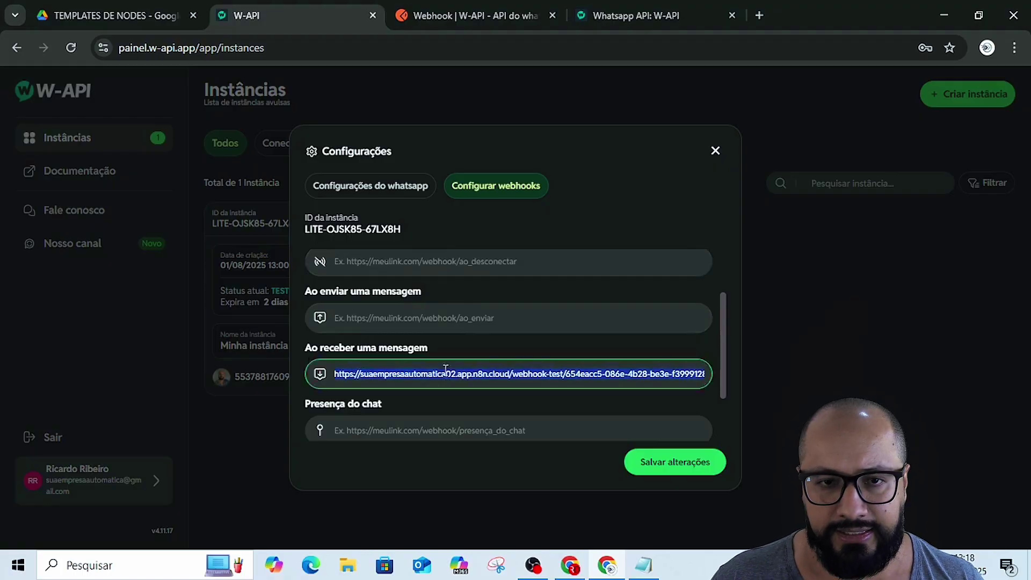
pyautogui.press('BackSpace')
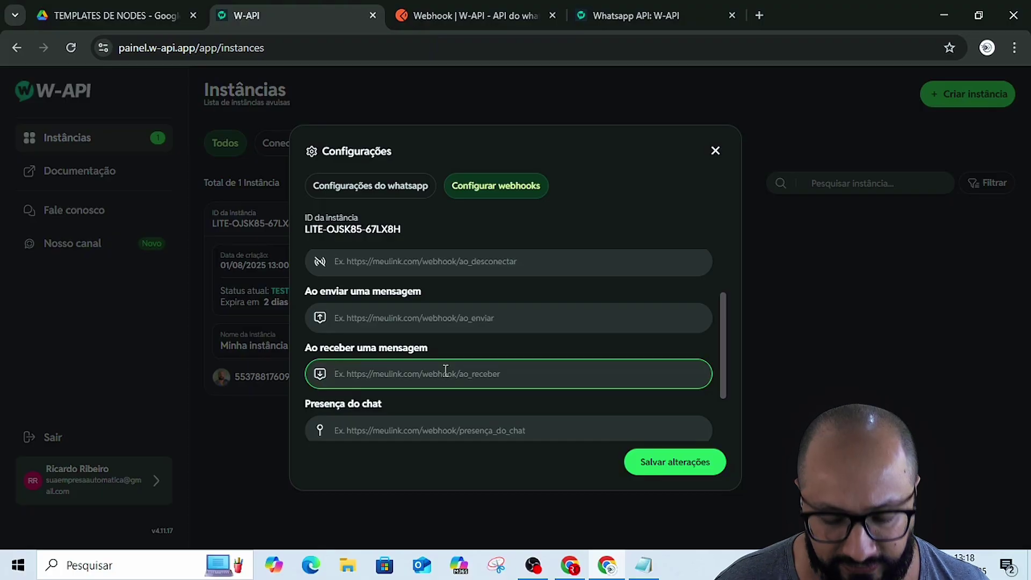
pyautogui.hotkey('ctrl', 'v')
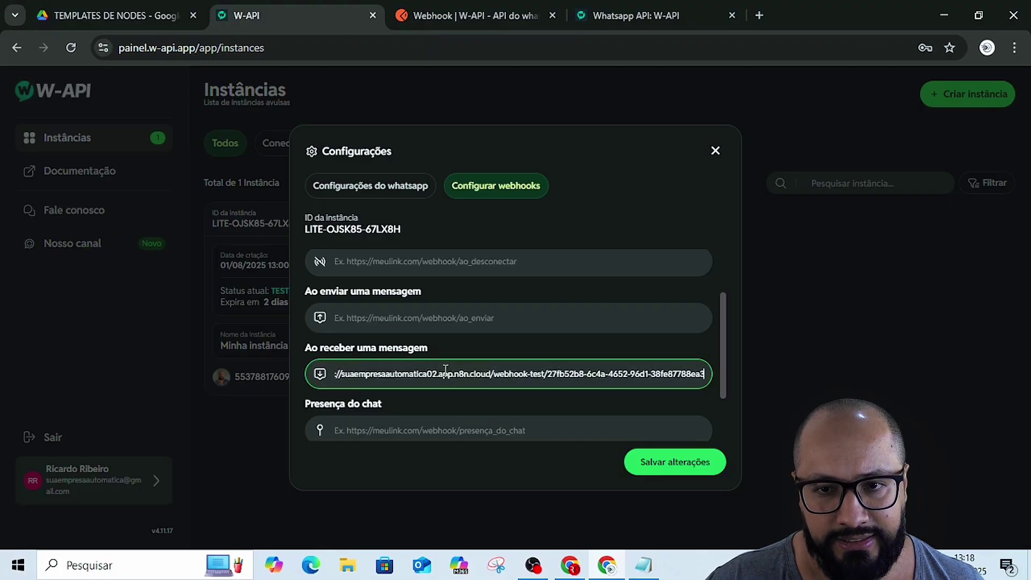
pyautogui.click(656, 472)
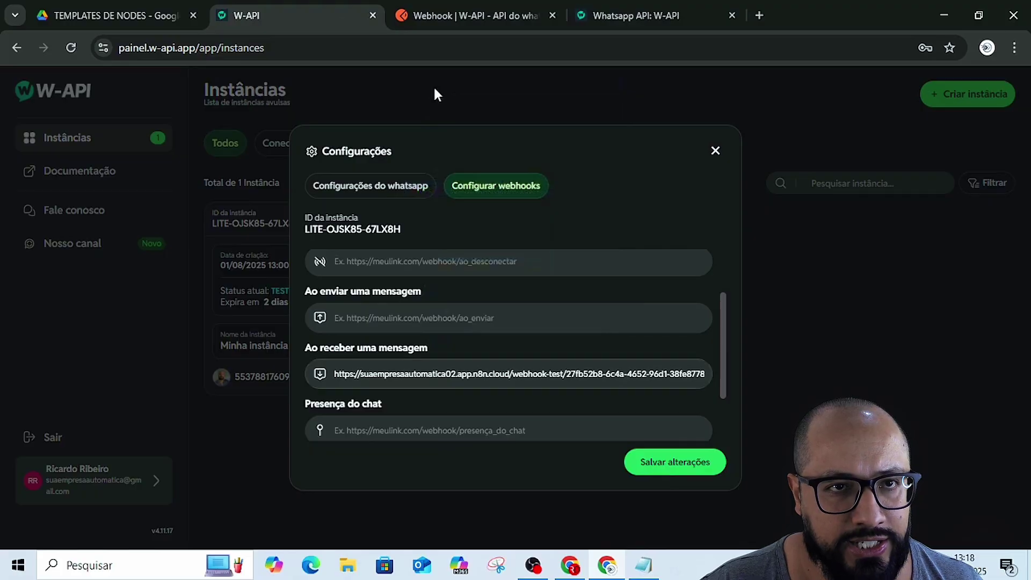
pyautogui.click(114, 10)
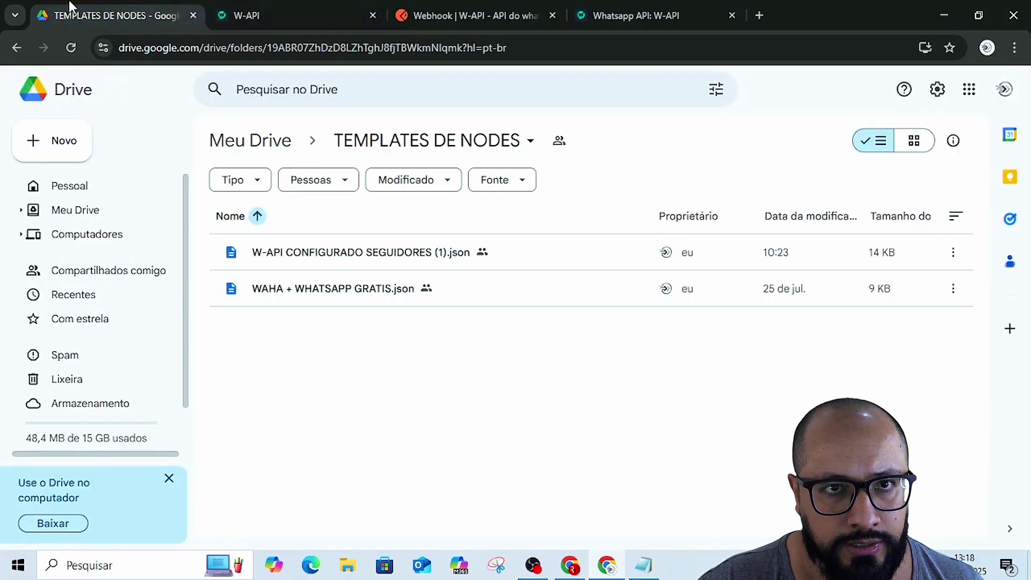
# - Capture the test WhatsApp message 'Olaáaaa' in the Webhook, pin it as output, and return to canvas
pyautogui.click(260, 2)
pyautogui.hotkey('alt', 'Tab')
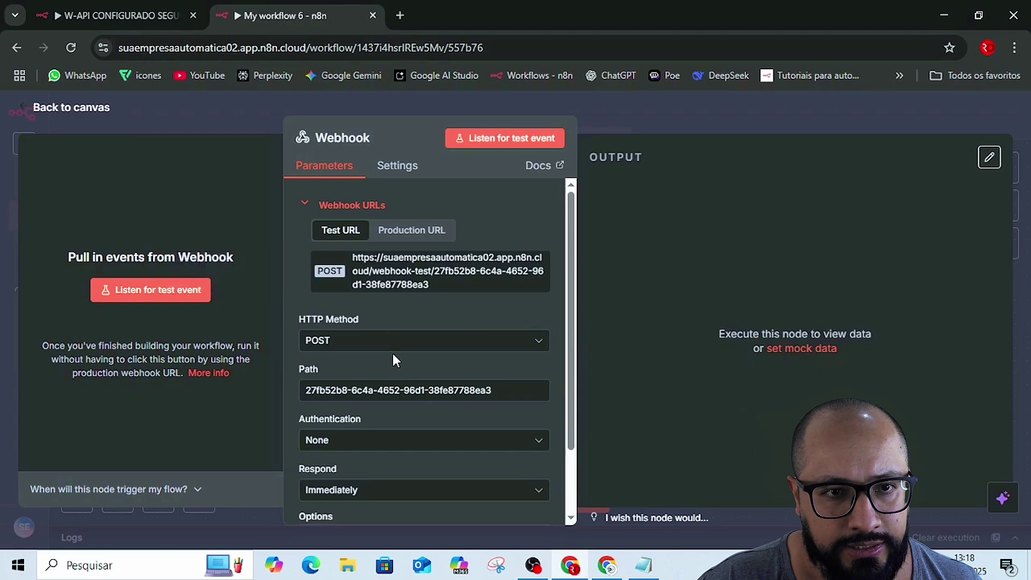
pyautogui.click(134, 298)
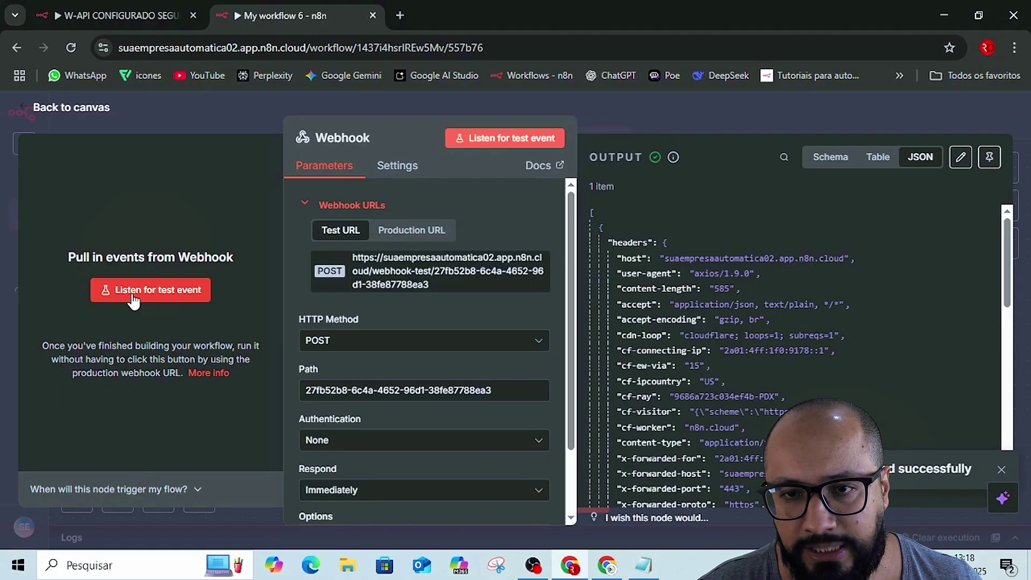
pyautogui.scroll(-10, 880, 322)
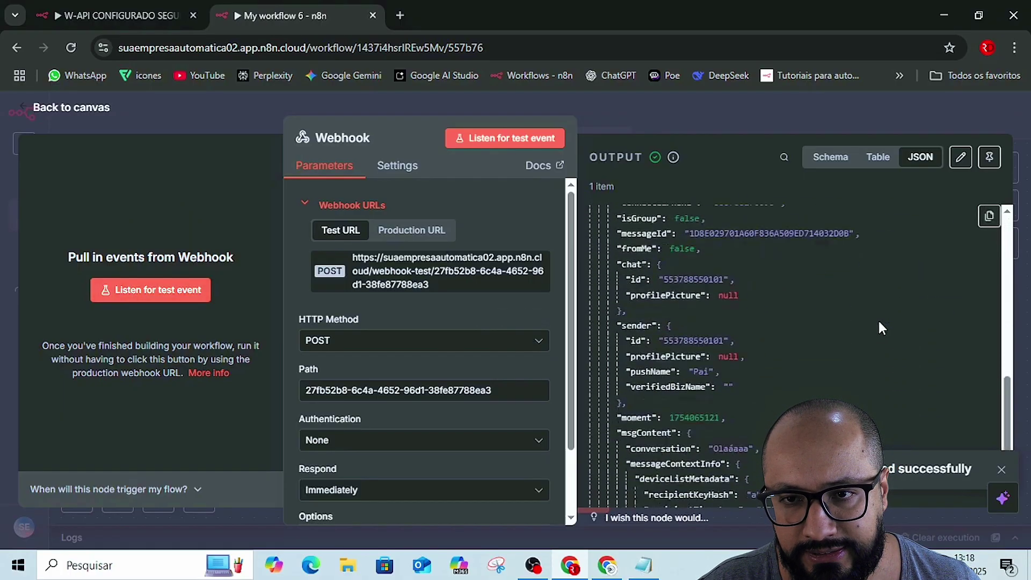
pyautogui.scroll(-4, 877, 318)
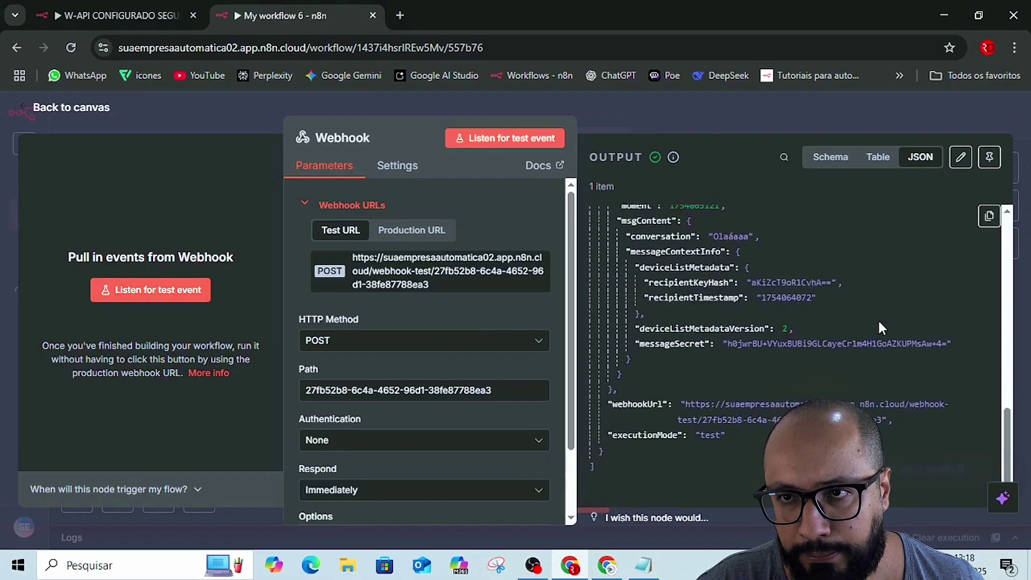
pyautogui.click(990, 158)
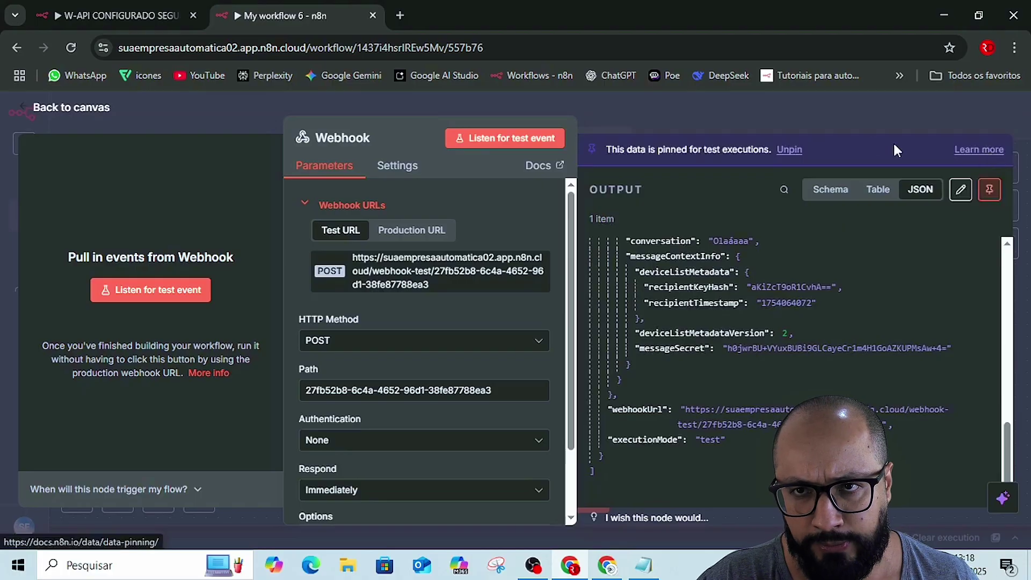
pyautogui.click(820, 110)
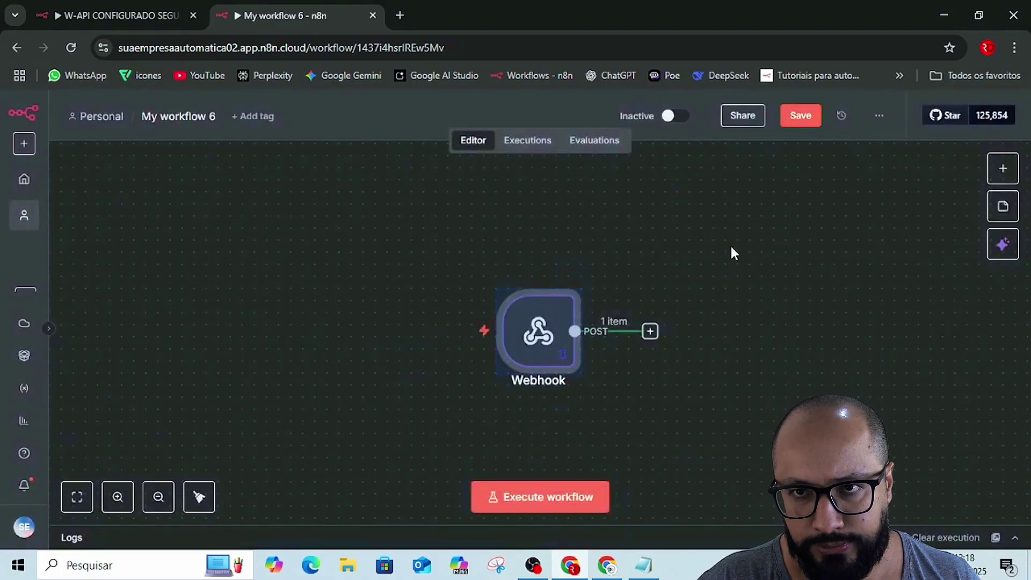
# - Save My workflow 6, add an Edit Fields (Set) node after the Webhook, then open W-API CONFIGURADO SEGUIDORES
pyautogui.click(800, 118)
pyautogui.hscroll(5, 537, 322)
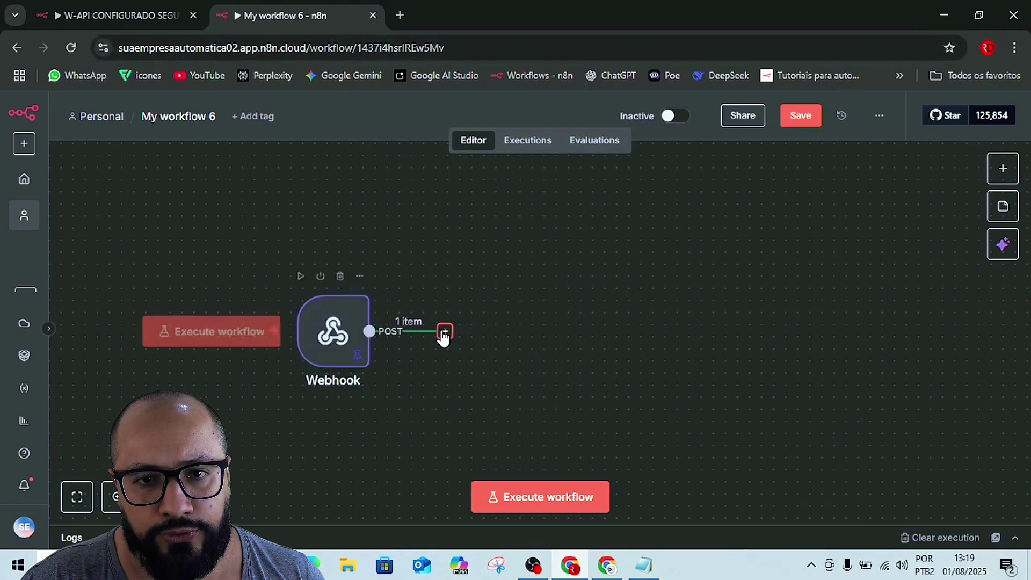
pyautogui.click(445, 331)
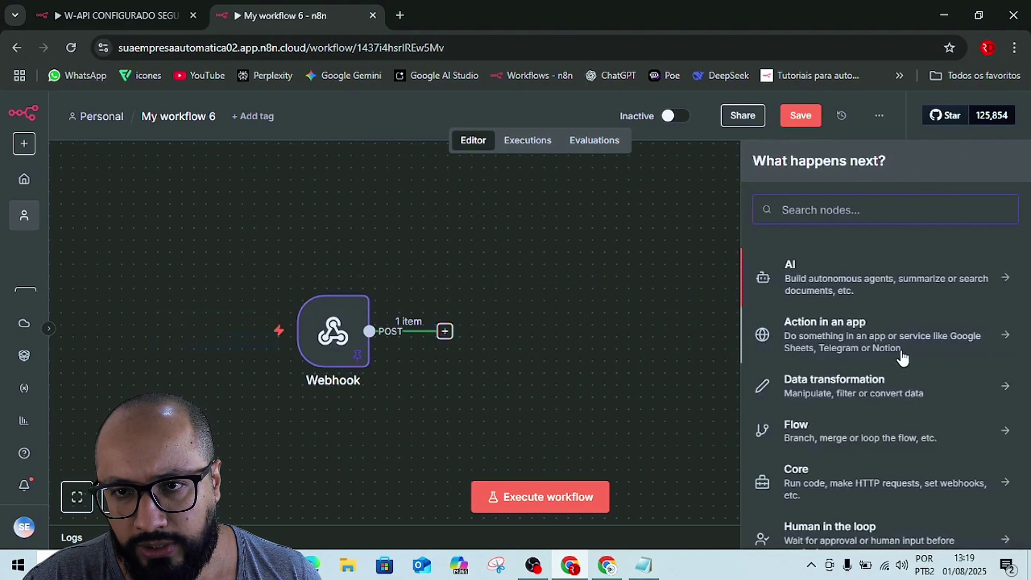
pyautogui.scroll(-2, 860, 339)
pyautogui.click(844, 320)
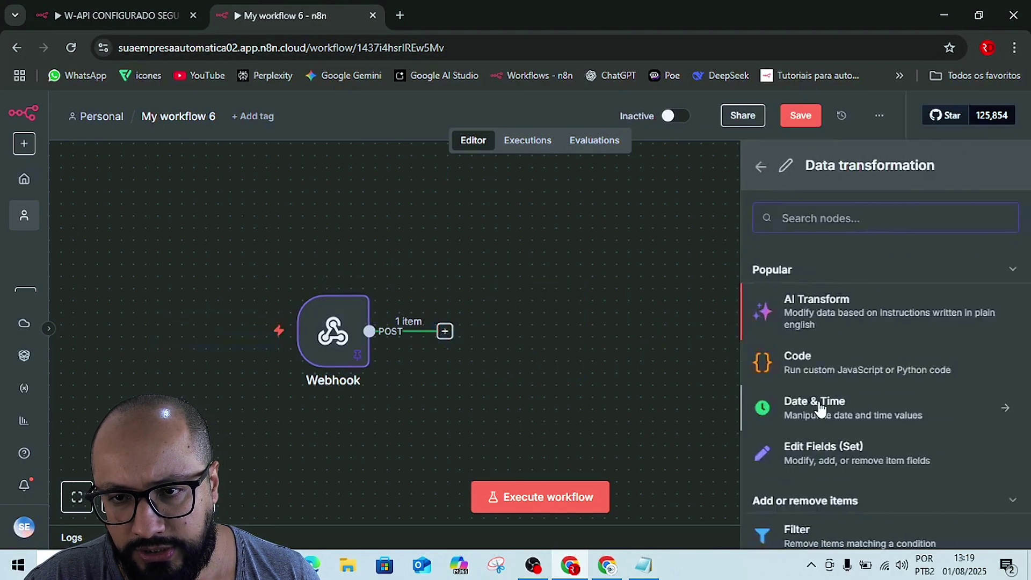
pyautogui.scroll(-3, 838, 408)
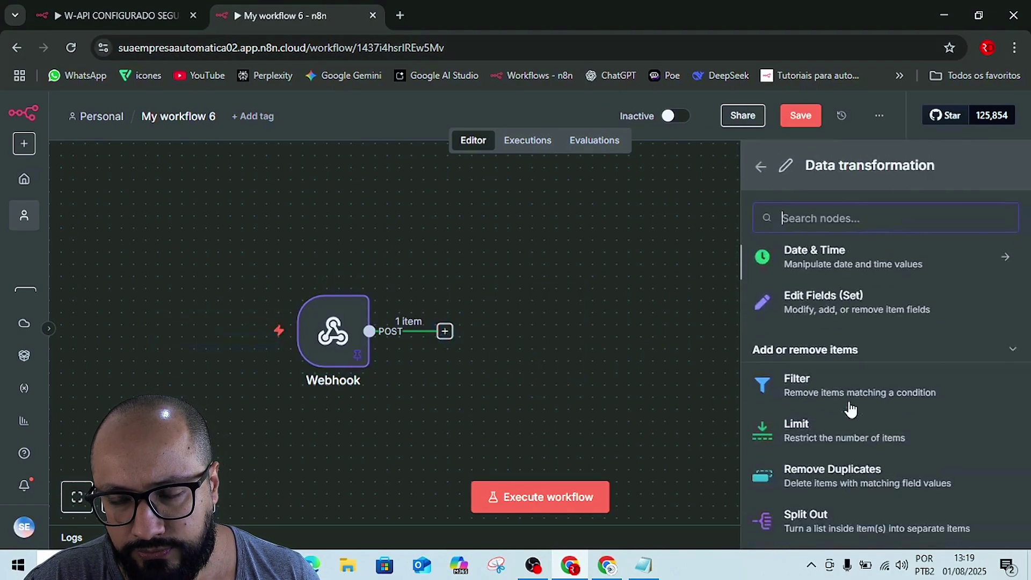
pyautogui.click(790, 314)
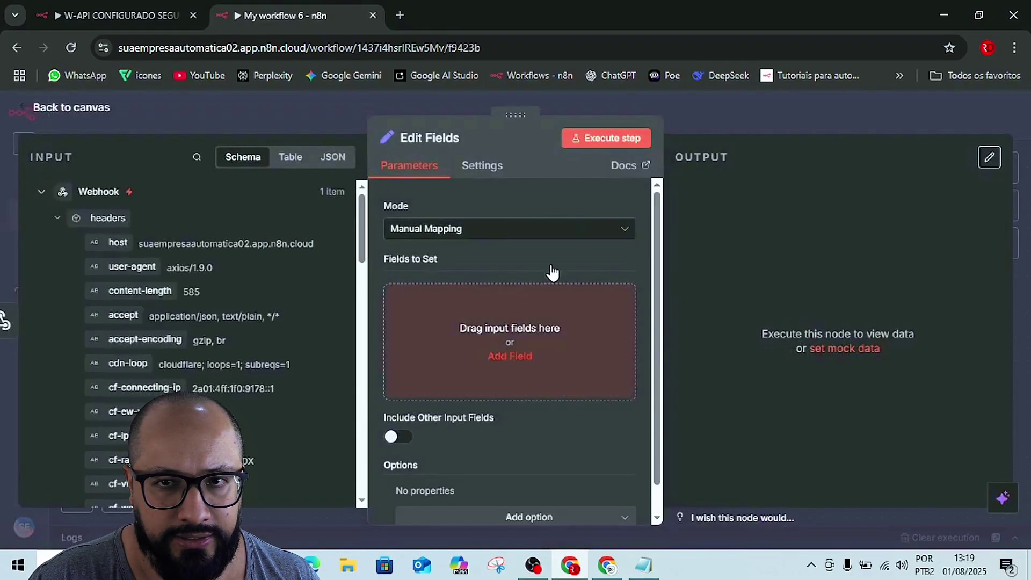
pyautogui.click(723, 119)
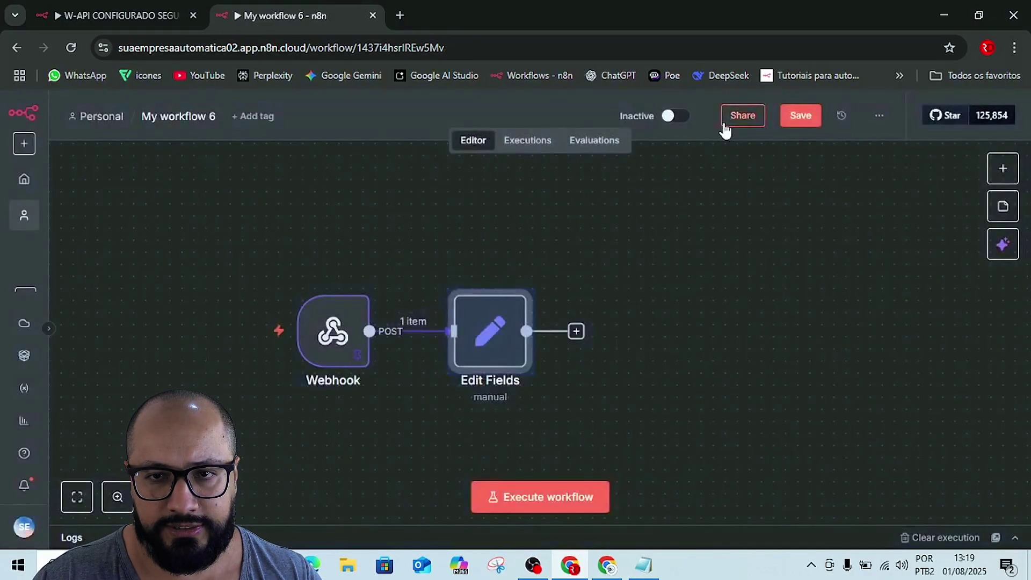
pyautogui.click(734, 205)
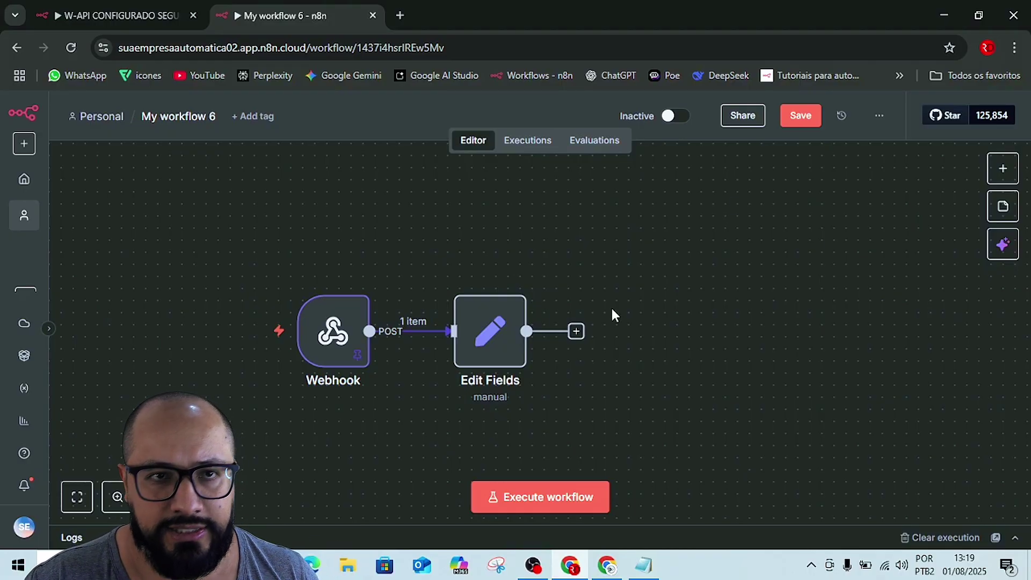
pyautogui.click(63, 15)
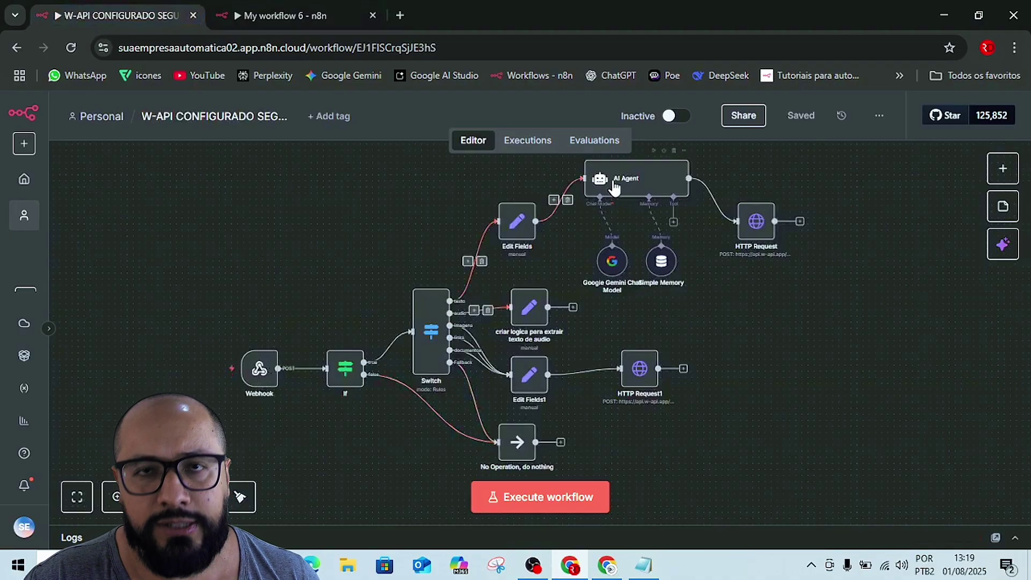
# - Align the AI Agent and HTTP Request nodes, review HTTP Request's send-text parameters, then return to W-API
pyautogui.moveTo(625, 173)
pyautogui.mouseDown()
pyautogui.moveTo(640, 236)
pyautogui.moveTo(680, 204)
pyautogui.moveTo(619, 213)
pyautogui.moveTo(625, 186)
pyautogui.mouseUp()
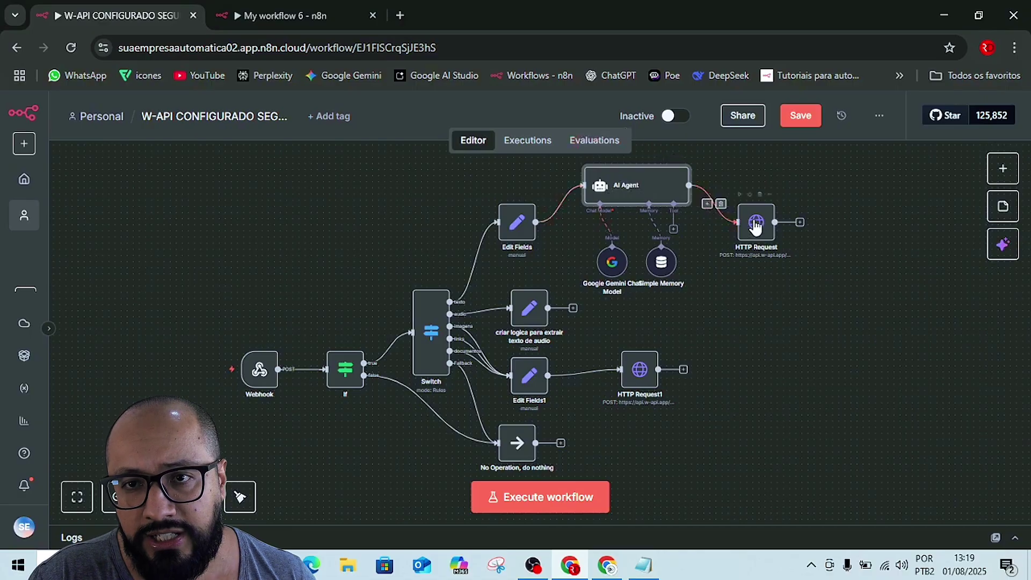
pyautogui.moveTo(754, 223); pyautogui.dragTo(796, 298)
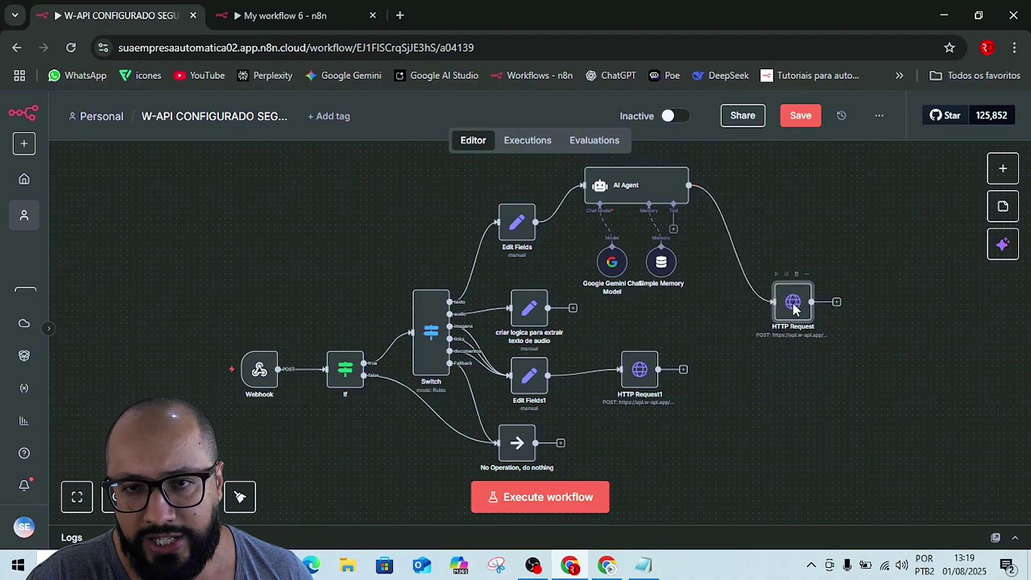
pyautogui.doubleClick(793, 304)
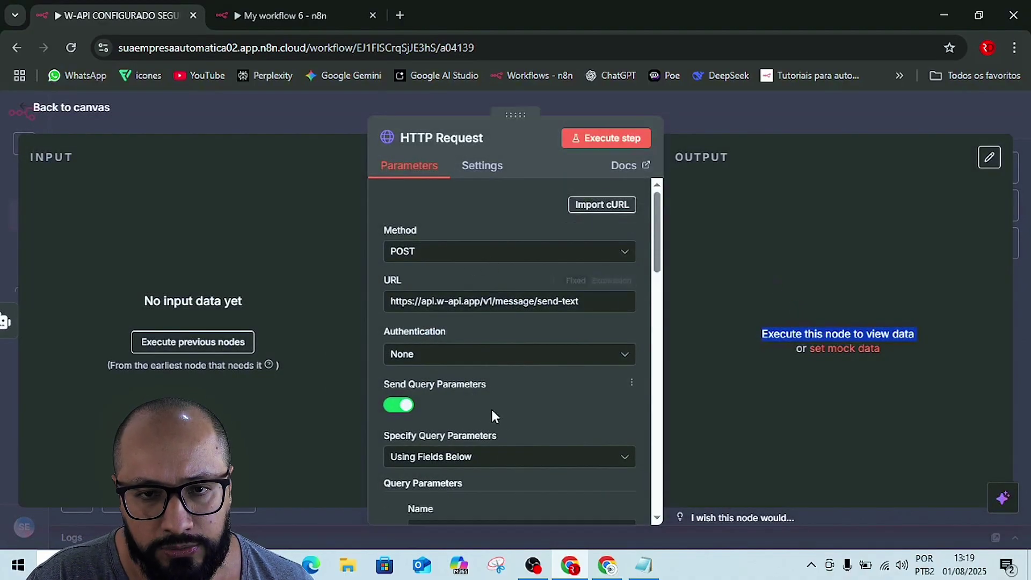
pyautogui.scroll(-10, 491, 409)
pyautogui.scroll(-10, 520, 408)
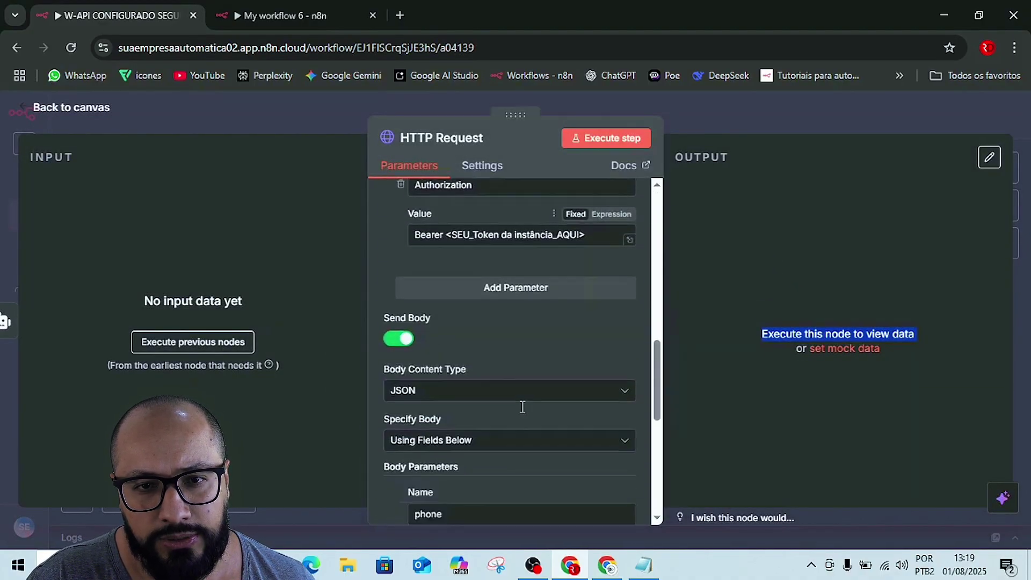
pyautogui.scroll(10, 519, 416)
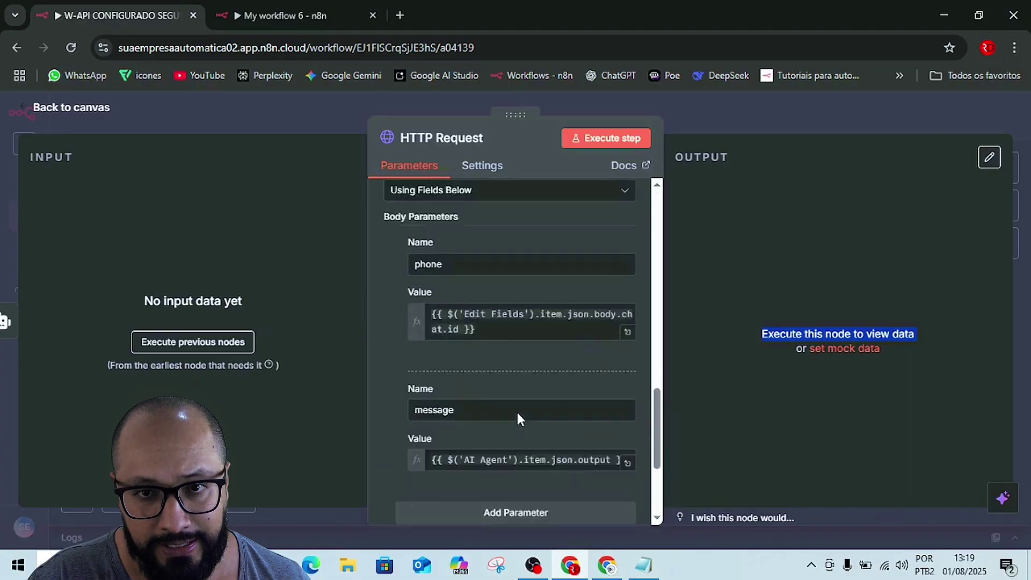
pyautogui.scroll(4, 518, 419)
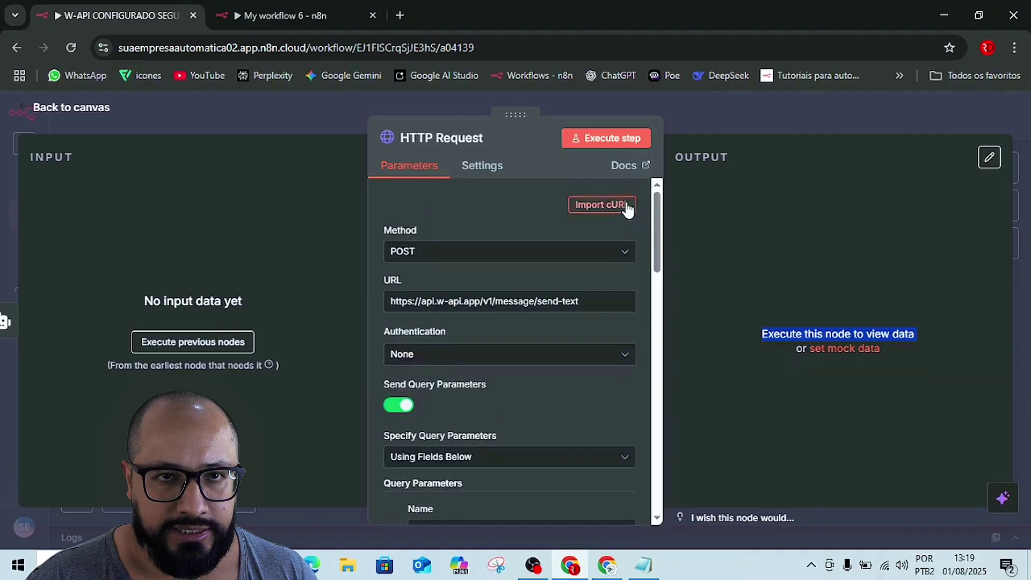
pyautogui.hotkey('alt', 'Tab')
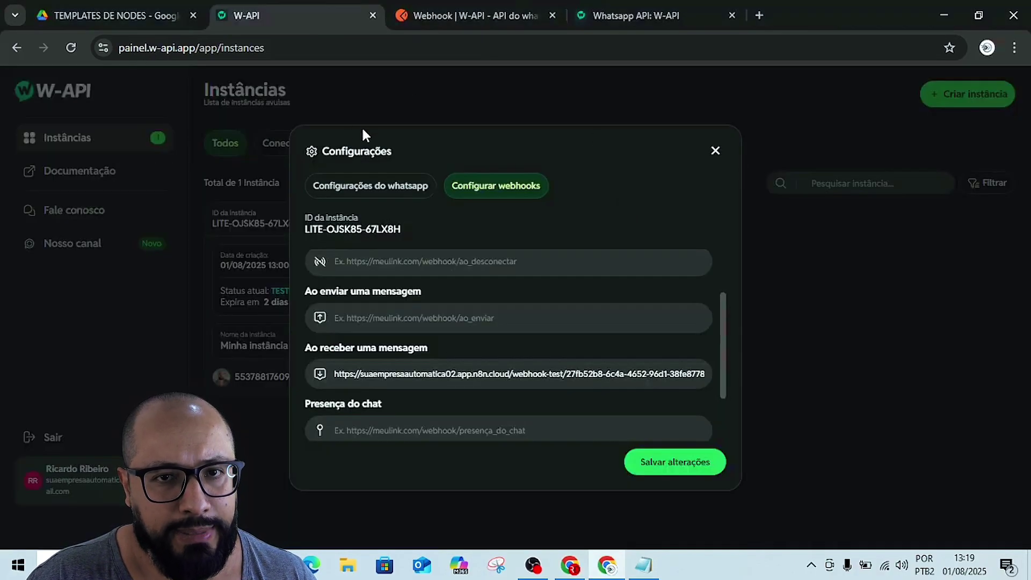
# - Close the webhook settings and briefly browse the W-API Collection documentation tabs
pyautogui.click(714, 150)
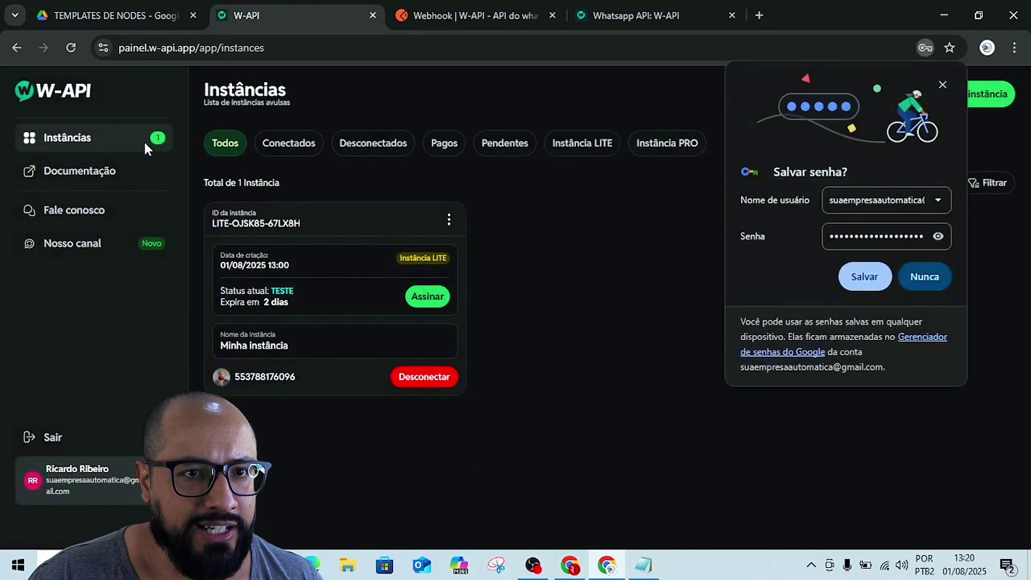
pyautogui.click(79, 171)
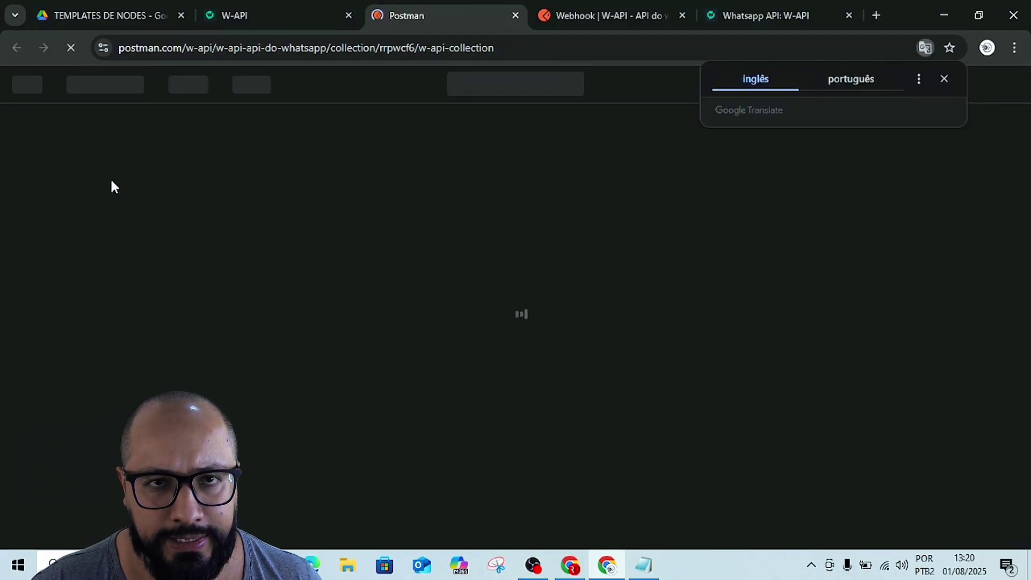
pyautogui.click(179, 197)
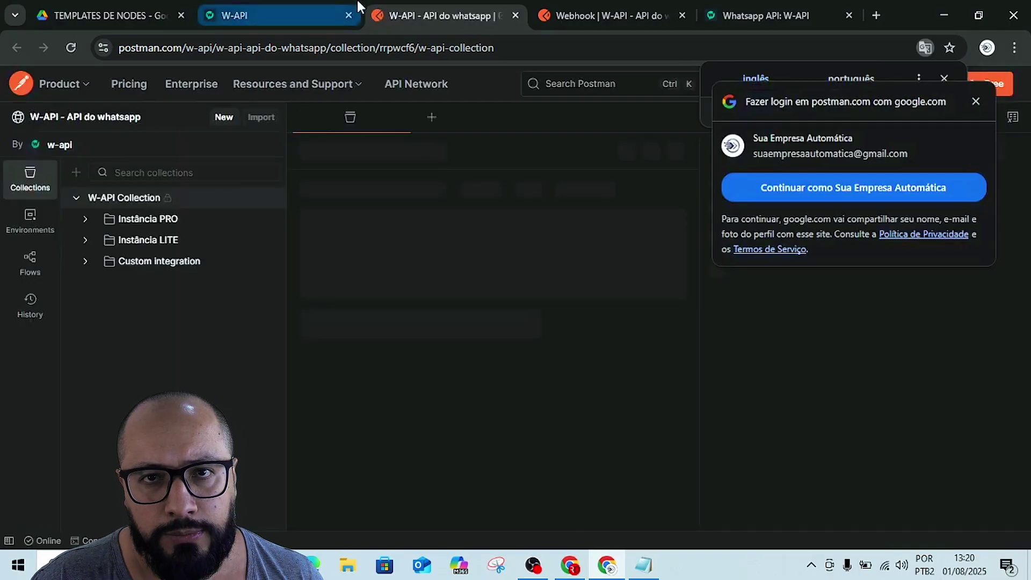
pyautogui.click(516, 15)
pyautogui.click(516, 15)
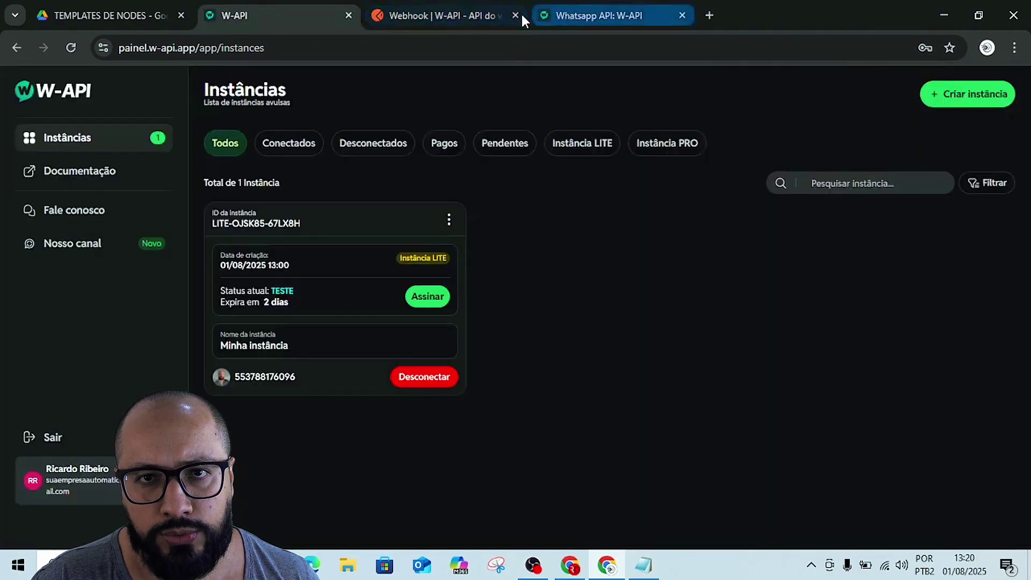
pyautogui.click(516, 15)
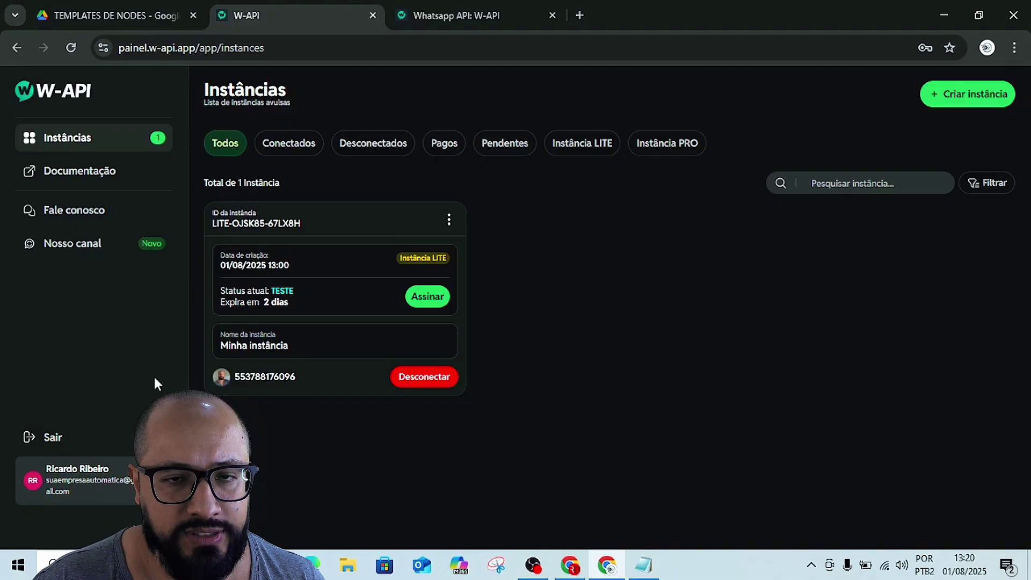
# - Open Detalhes da instância and highlight the instance ID and token fields
pyautogui.click(450, 225)
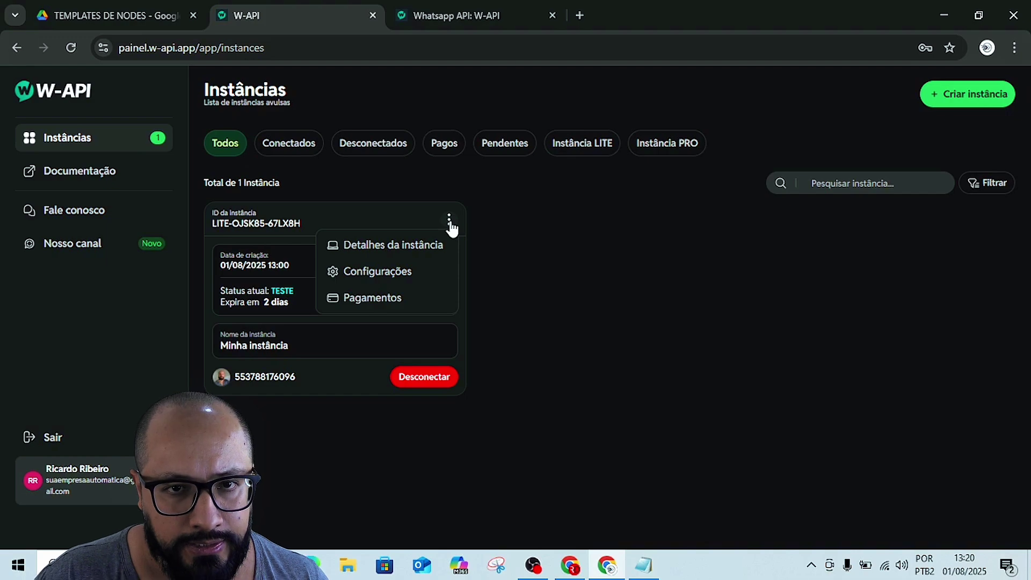
pyautogui.click(400, 247)
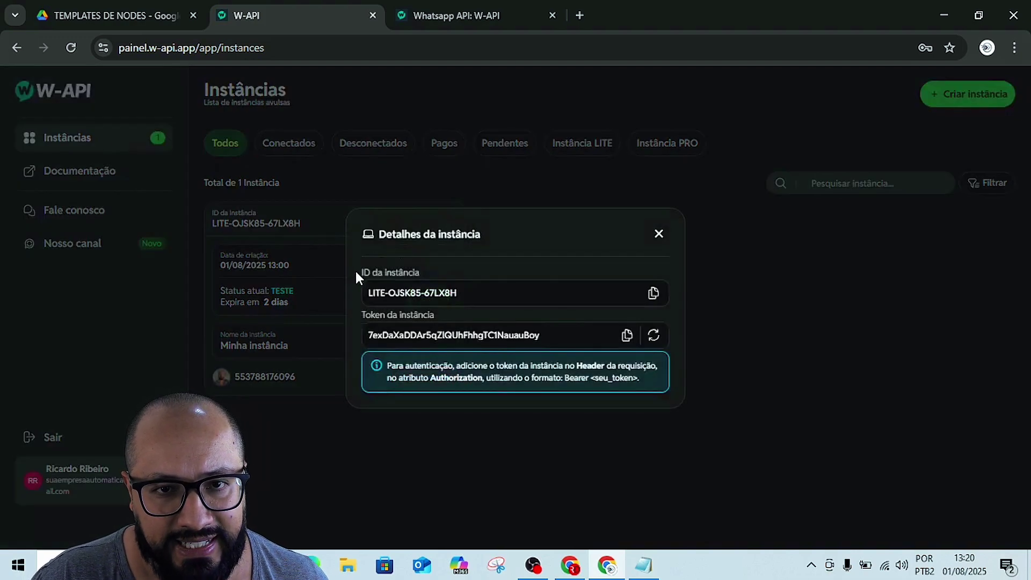
pyautogui.moveTo(360, 272); pyautogui.dragTo(421, 273)
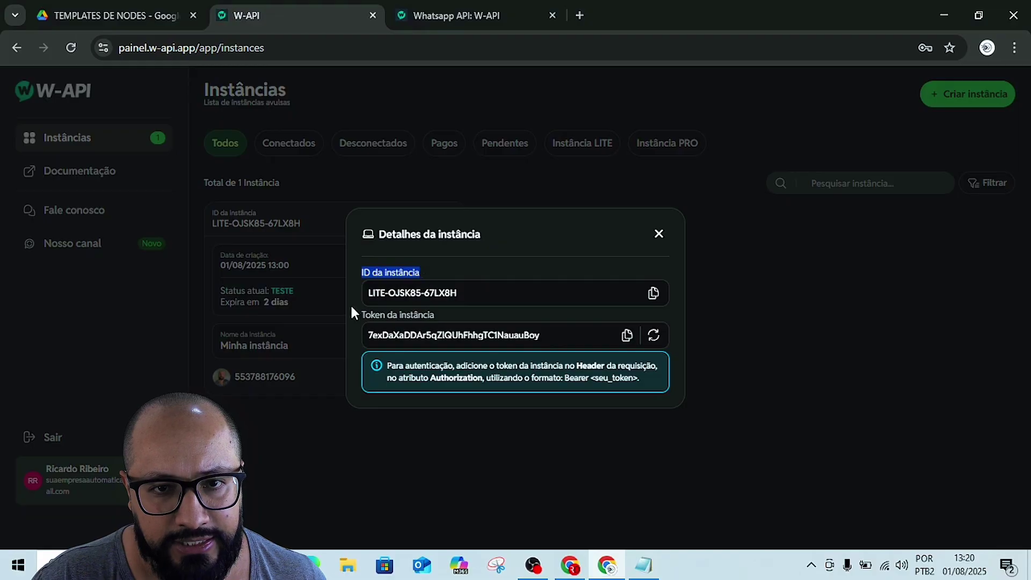
pyautogui.moveTo(350, 305); pyautogui.dragTo(440, 318)
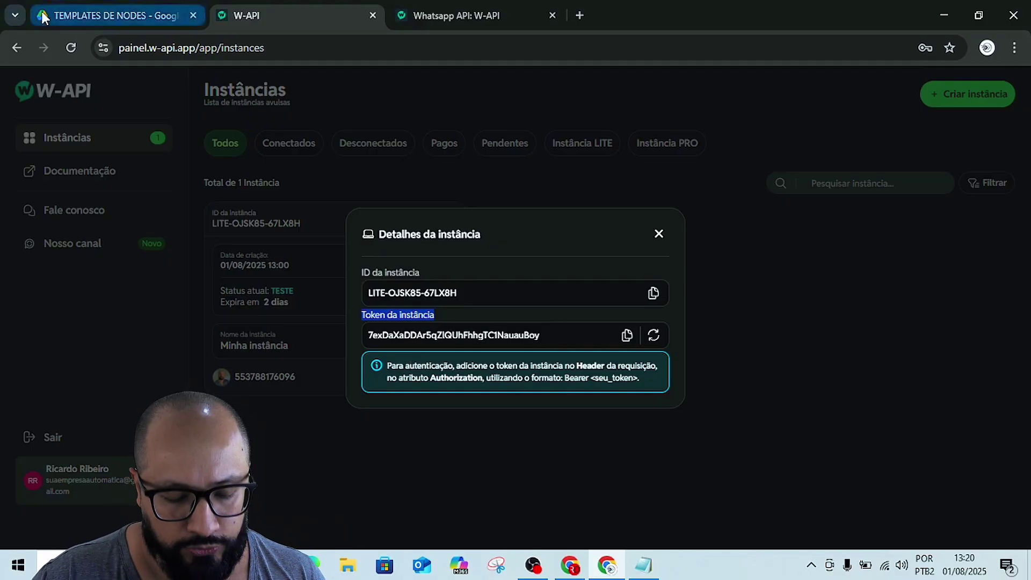
pyautogui.hotkey('alt', 'Tab')
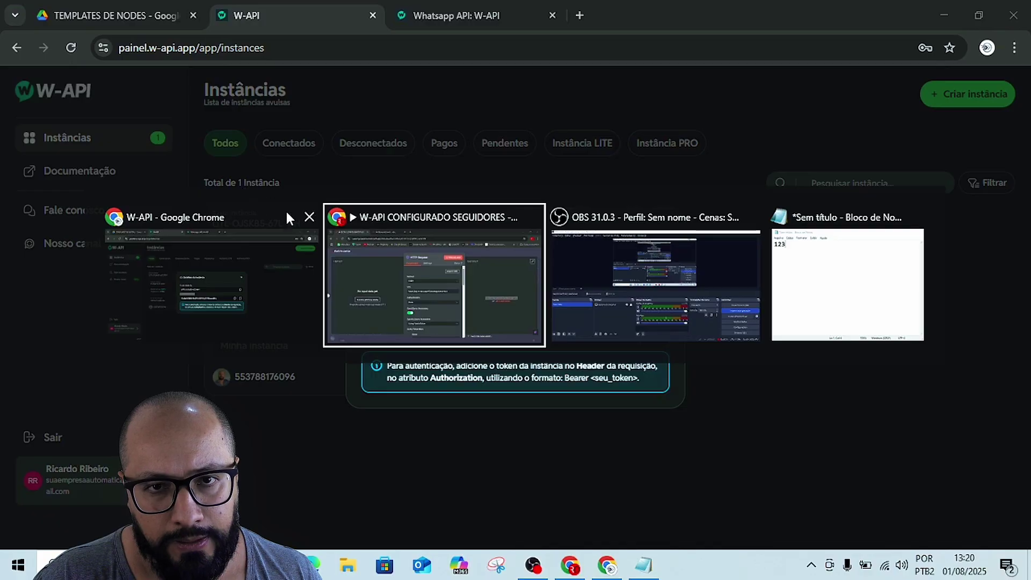
# - Close the HTTP Request panel and return to the imported W-API workflow
pyautogui.click(404, 244)
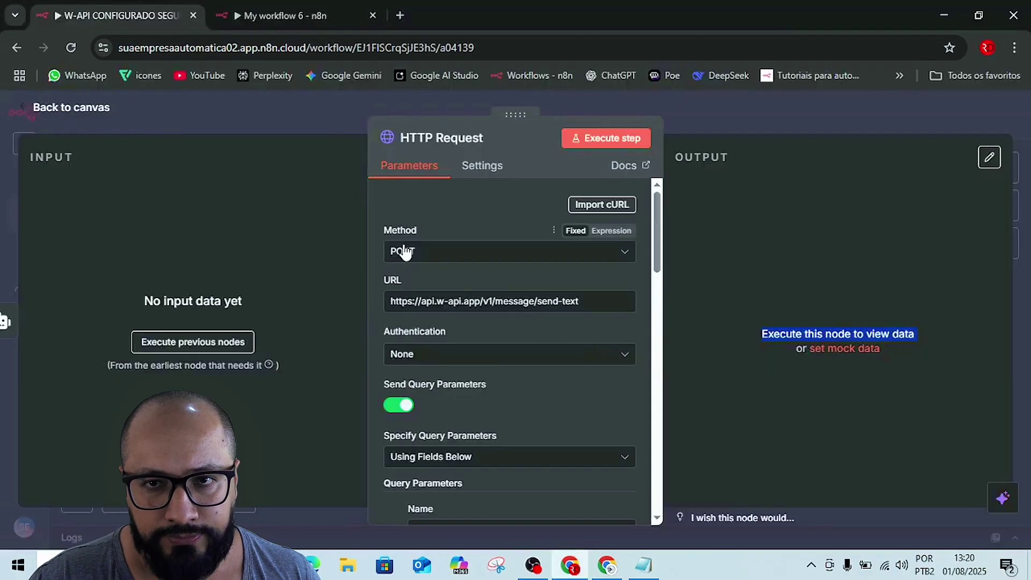
pyautogui.click(712, 111)
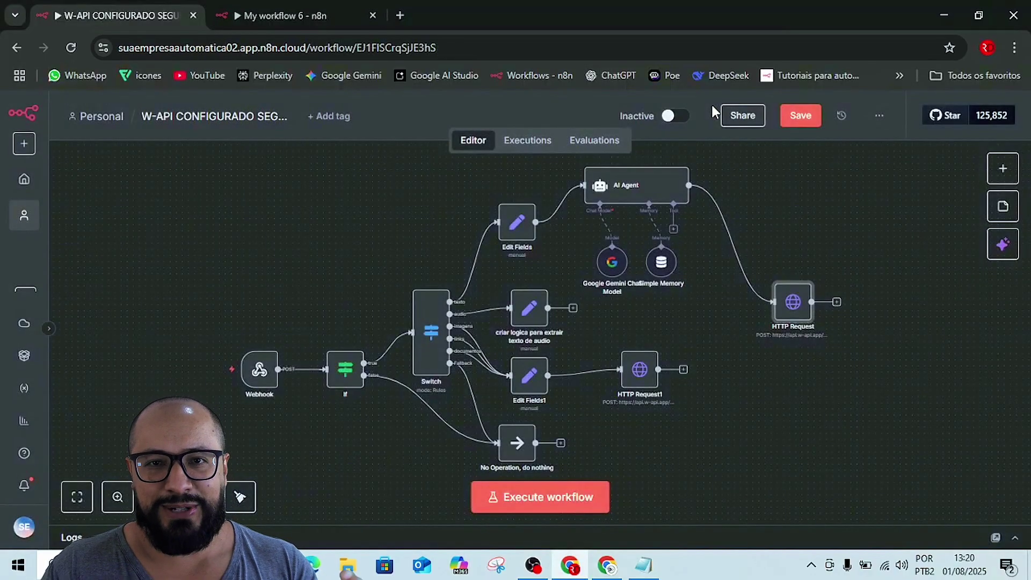
pyautogui.click(271, 8)
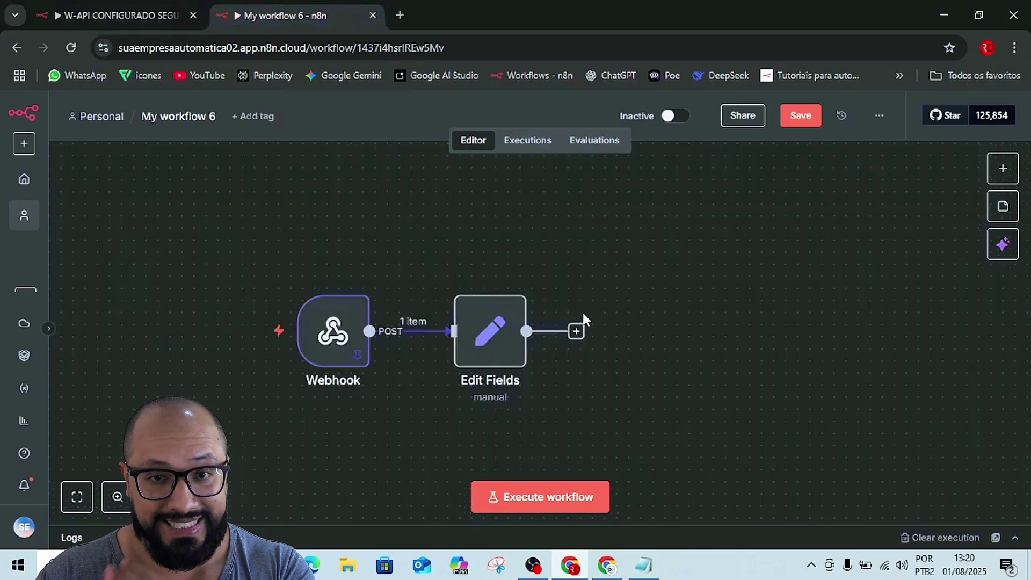
pyautogui.click(118, 15)
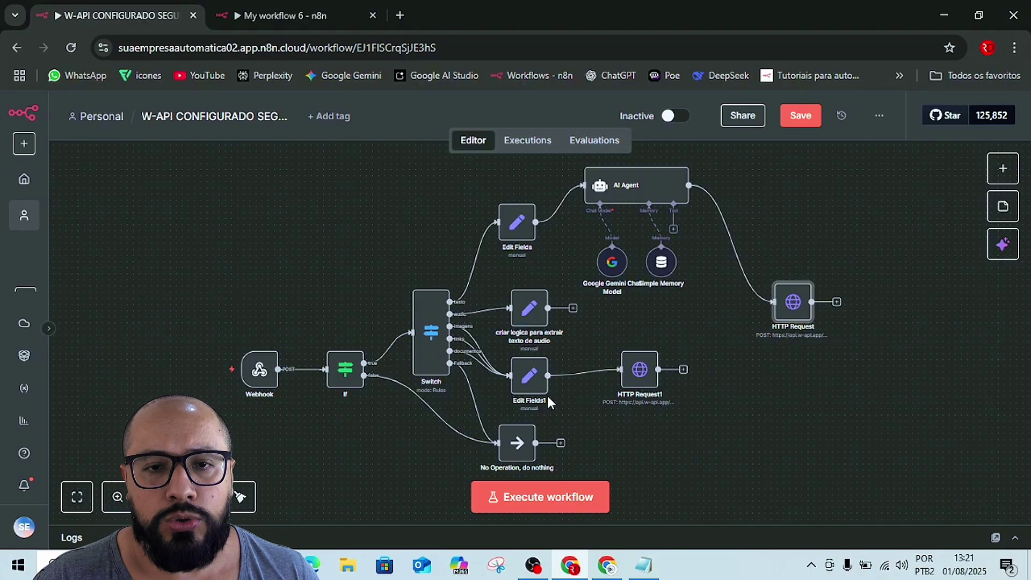
# - Pan the canvas past the AI Agent to show the Switch node and its message-type branches
pyautogui.moveTo(189, 183); pyautogui.dragTo(574, 550)
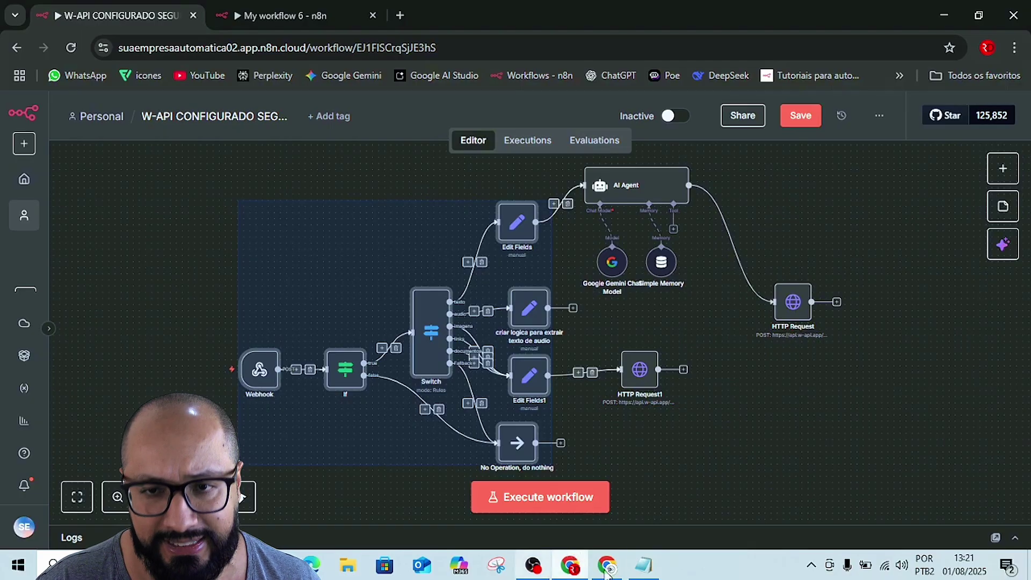
pyautogui.click(768, 456)
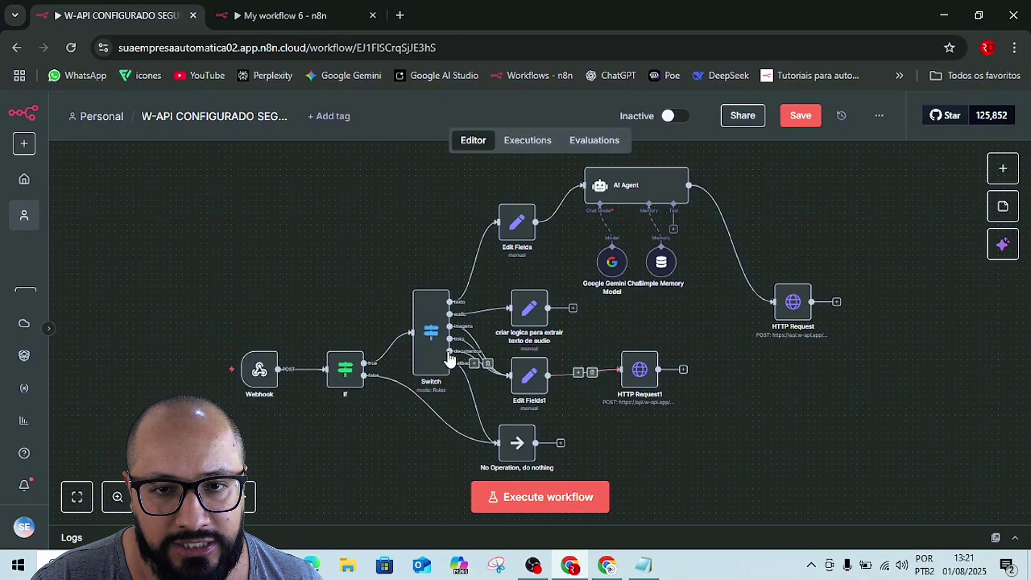
pyautogui.moveTo(481, 256)
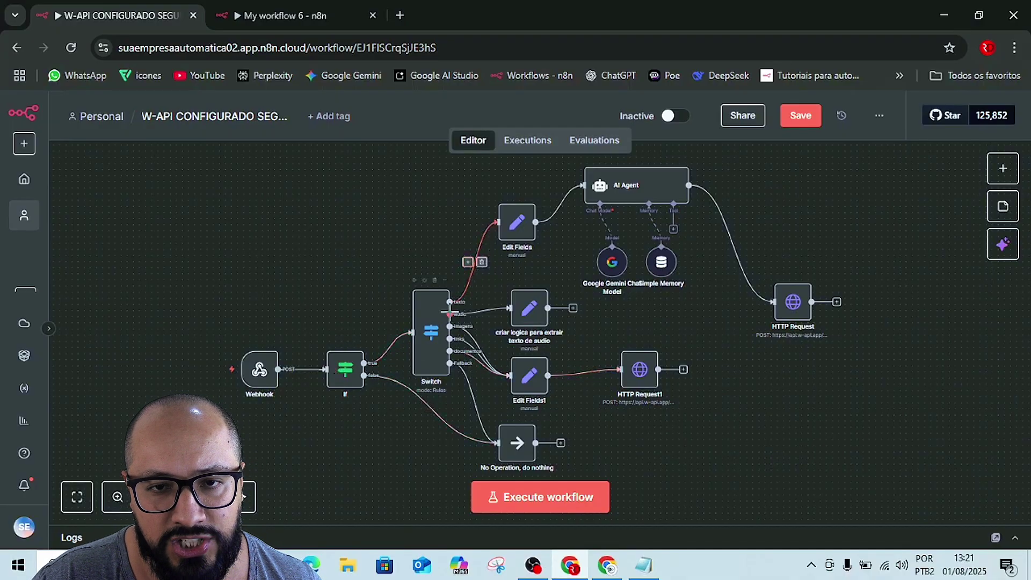
pyautogui.scroll(5, 459, 306)
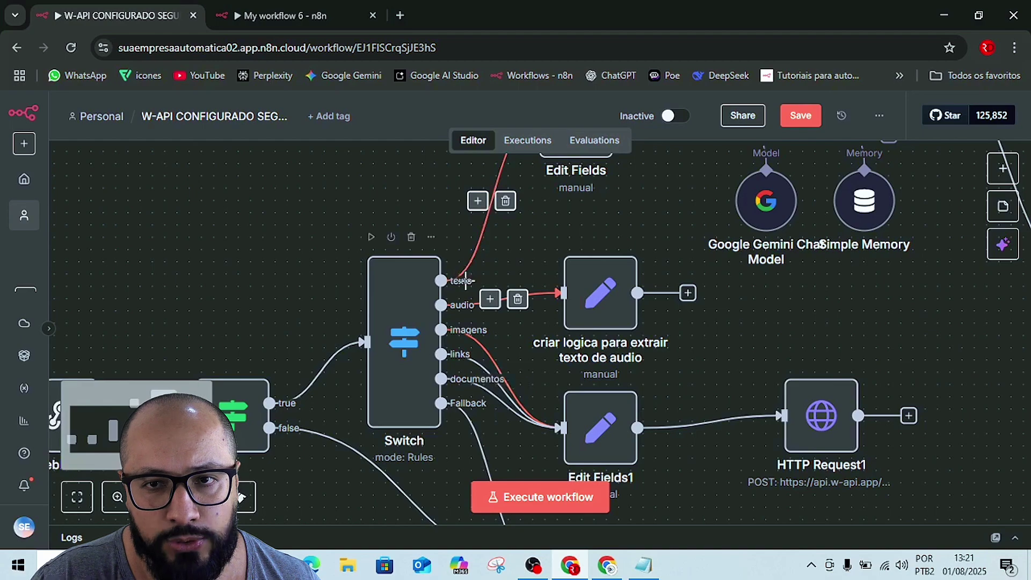
pyautogui.moveTo(1000, 343); pyautogui.dragTo(894, 554)
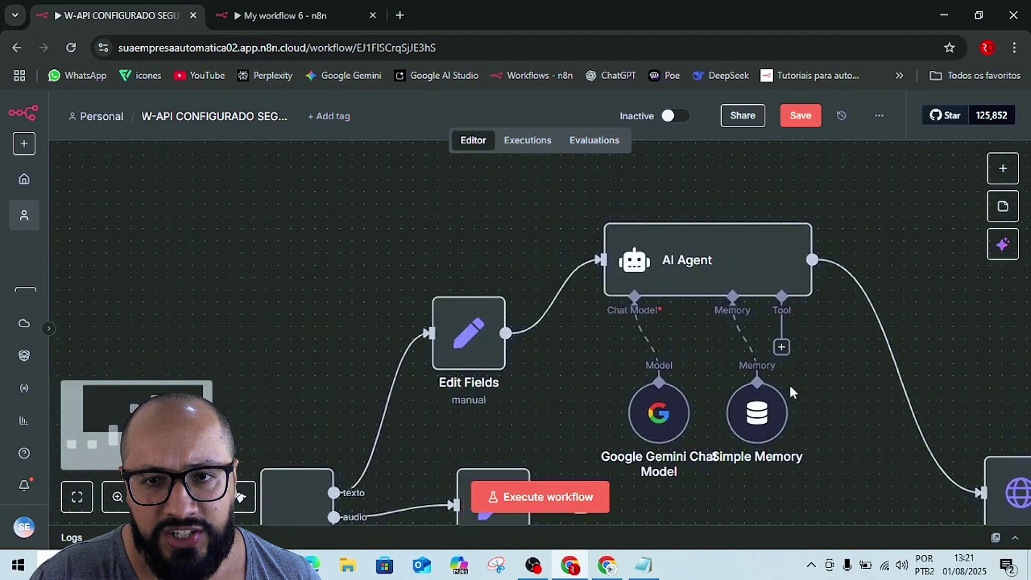
pyautogui.scroll(-3, 720, 300)
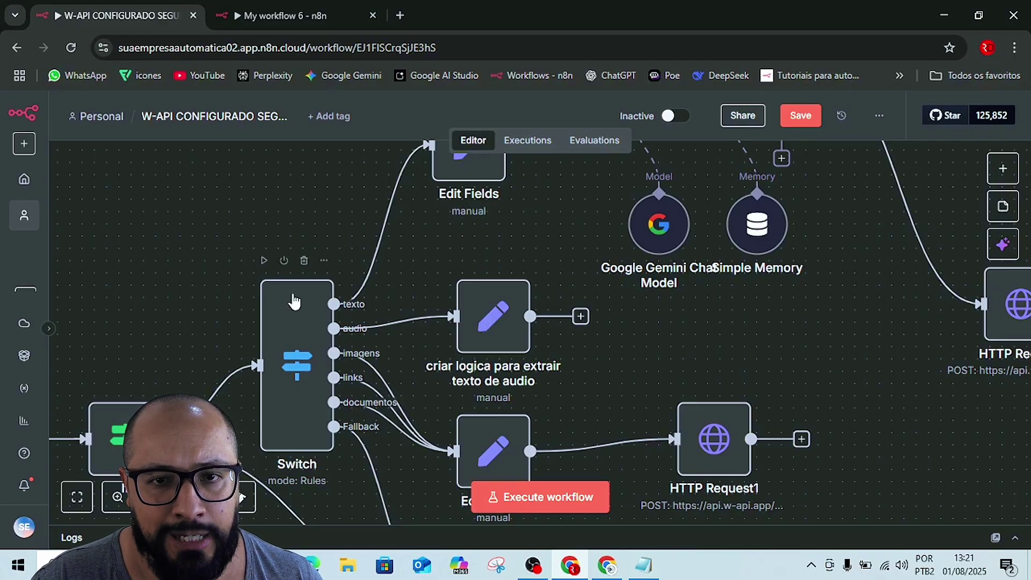
pyautogui.doubleClick(309, 343)
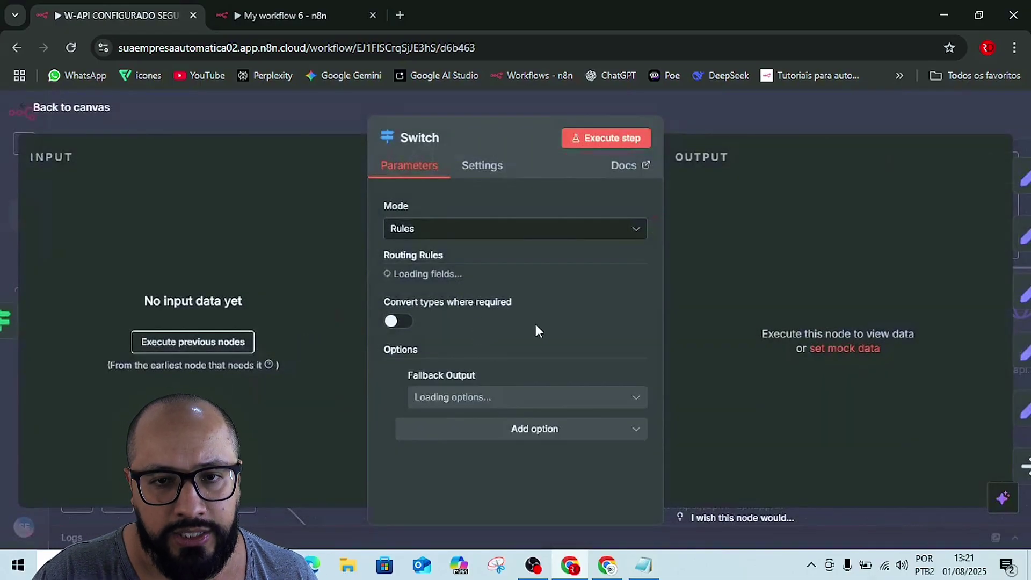
pyautogui.scroll(-5, 604, 340)
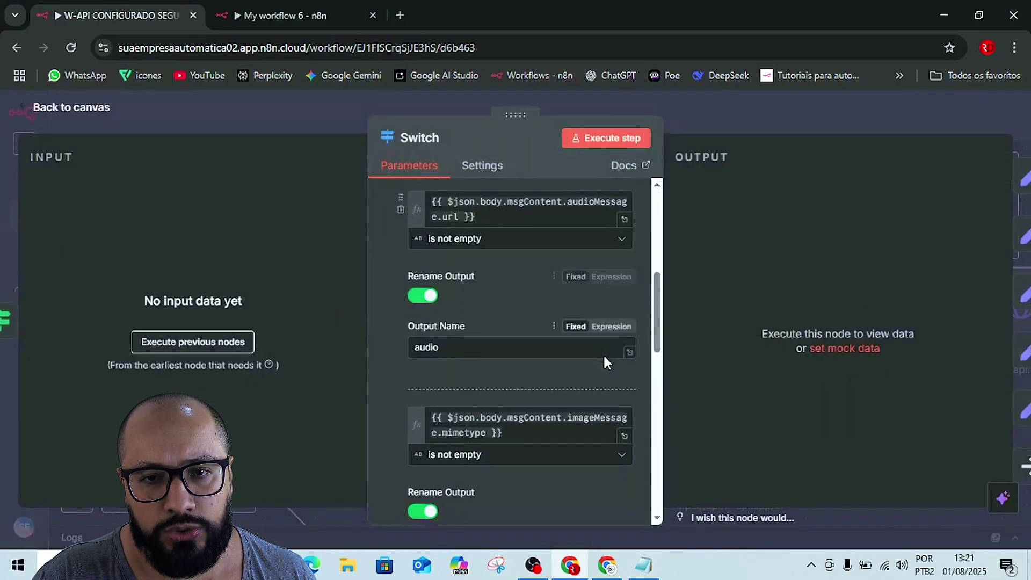
pyautogui.scroll(-10, 604, 353)
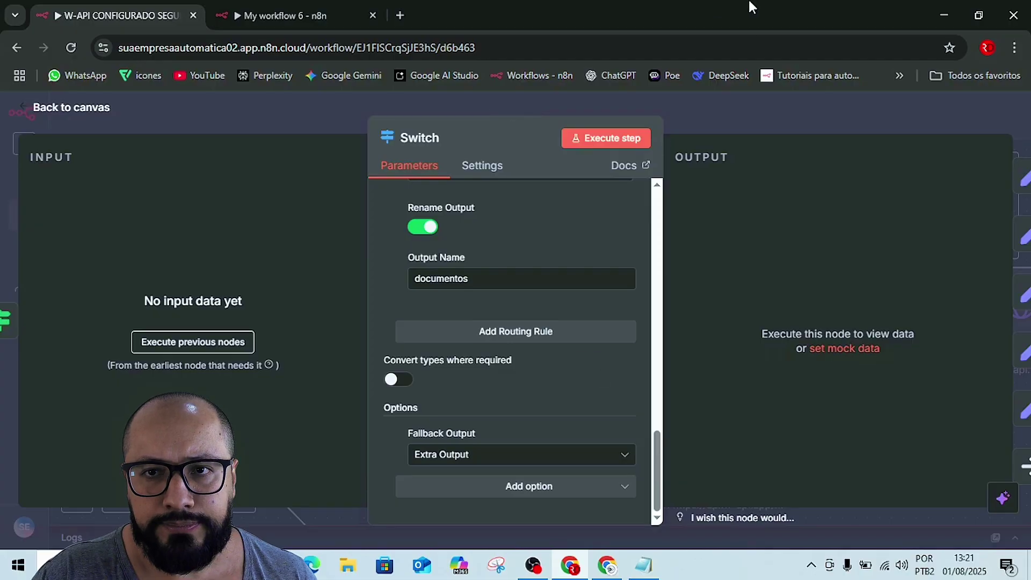
pyautogui.click(711, 108)
pyautogui.scroll(-1, 400, 349)
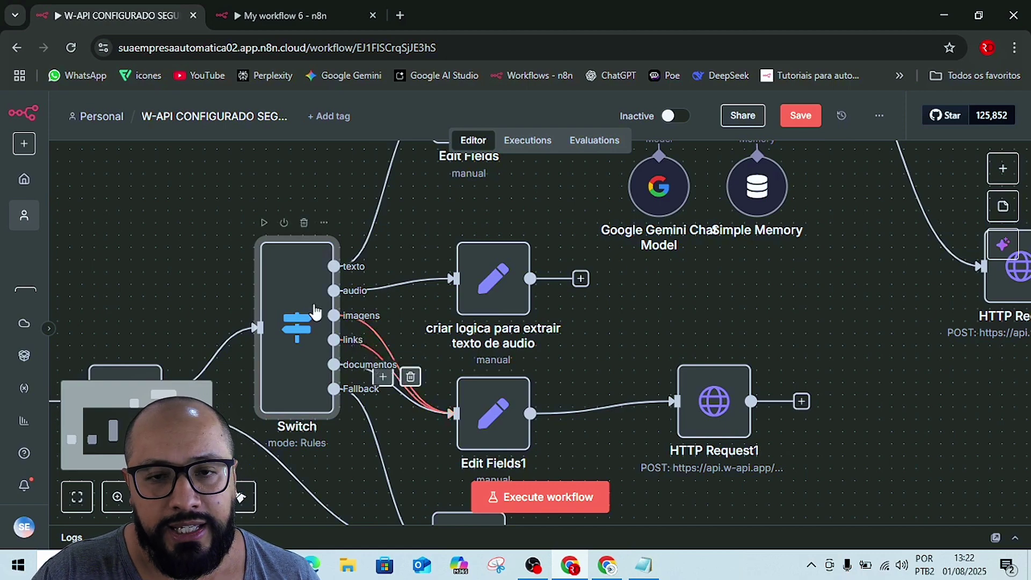
# - Drag Edit Fields1 and HTTP Request1 into alignment, then open Edit Fields1's settings
pyautogui.moveTo(483, 404)
pyautogui.mouseDown()
pyautogui.moveTo(545, 404)
pyautogui.moveTo(665, 320)
pyautogui.moveTo(603, 412)
pyautogui.moveTo(562, 433)
pyautogui.moveTo(474, 404)
pyautogui.mouseUp()
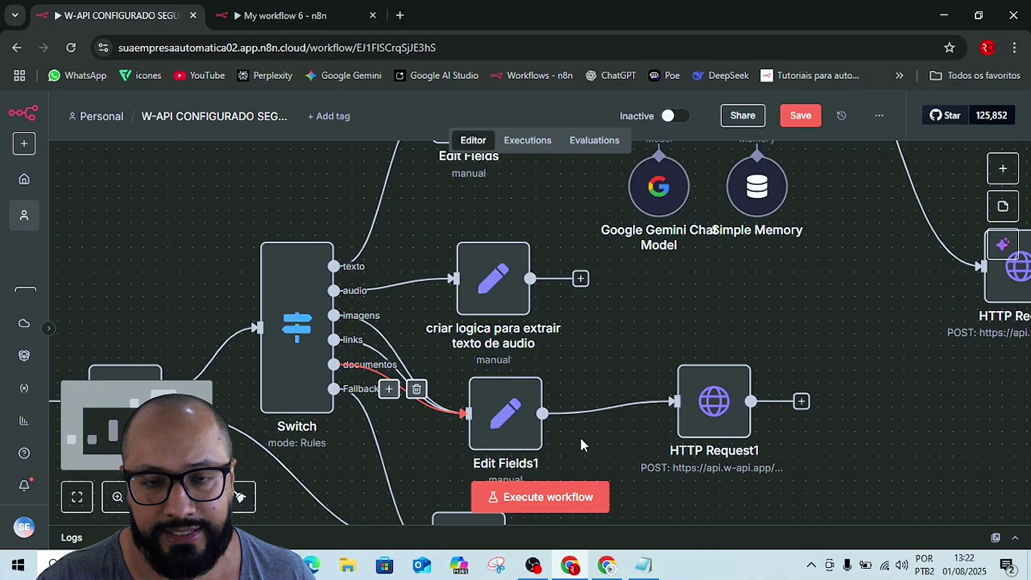
pyautogui.moveTo(521, 421); pyautogui.dragTo(532, 409)
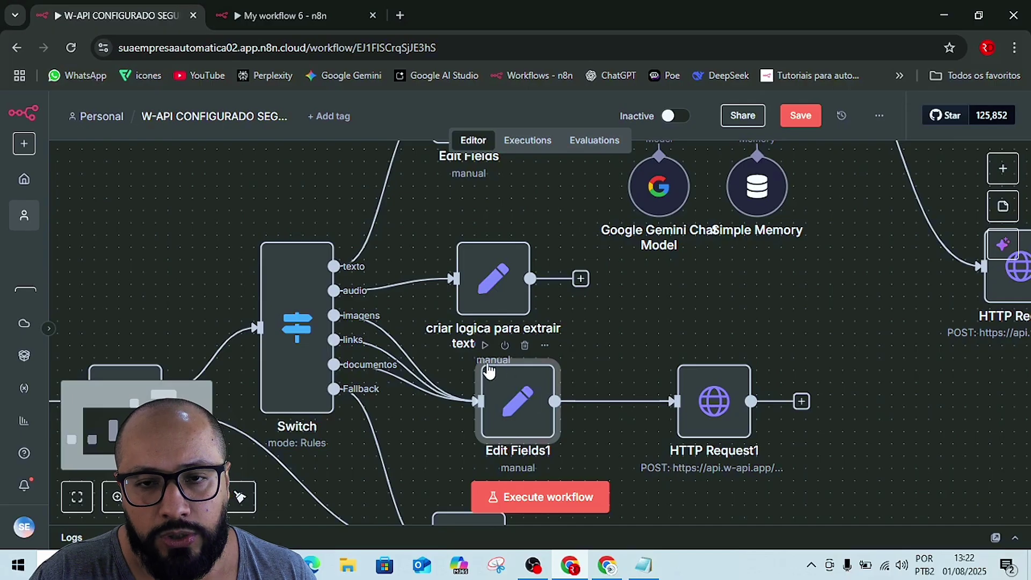
pyautogui.moveTo(707, 397); pyautogui.dragTo(685, 376)
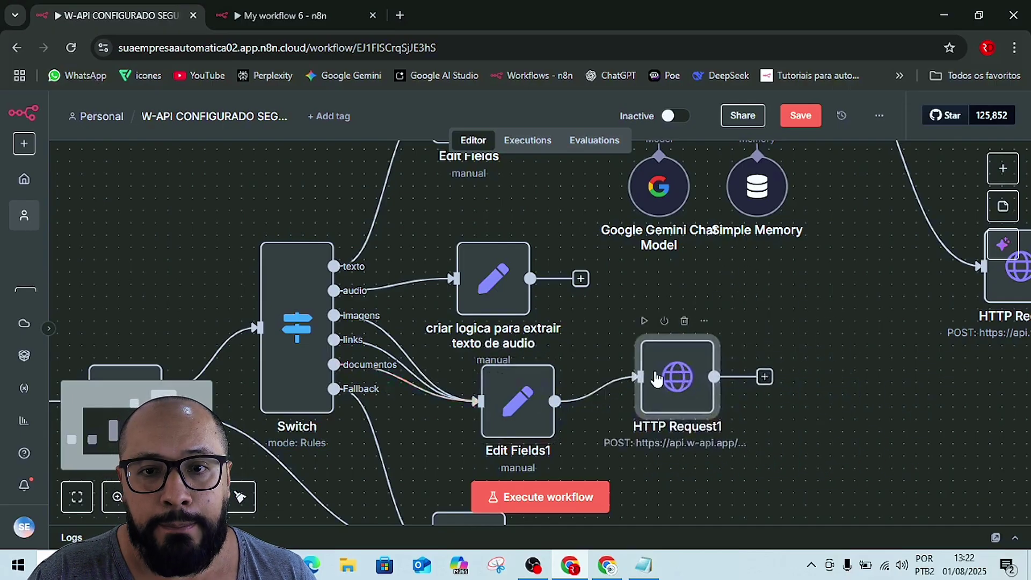
pyautogui.doubleClick(516, 398)
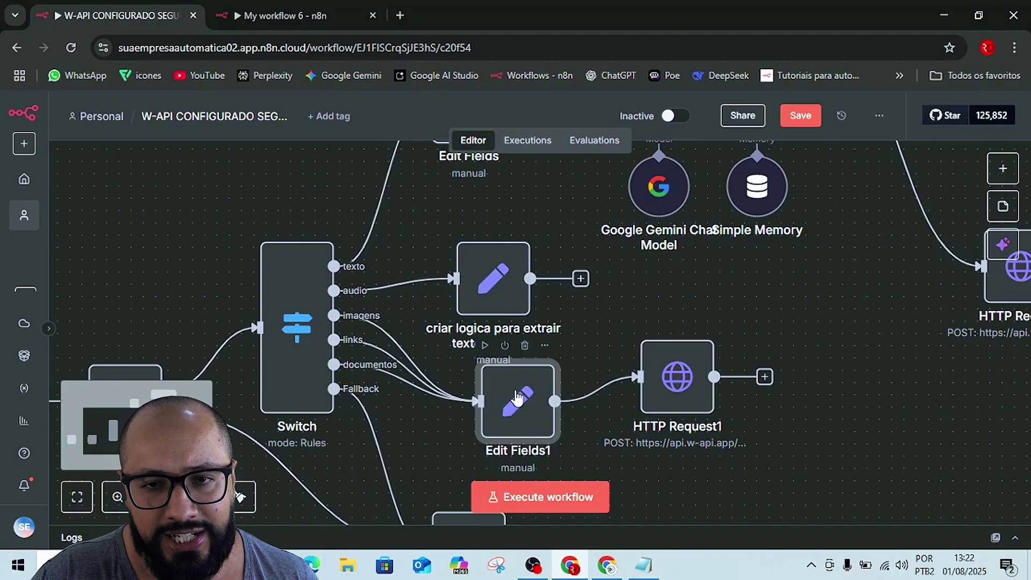
# - Read the full unsupported-content reply message in Edit Fields1, then save the workflow
pyautogui.click(627, 348)
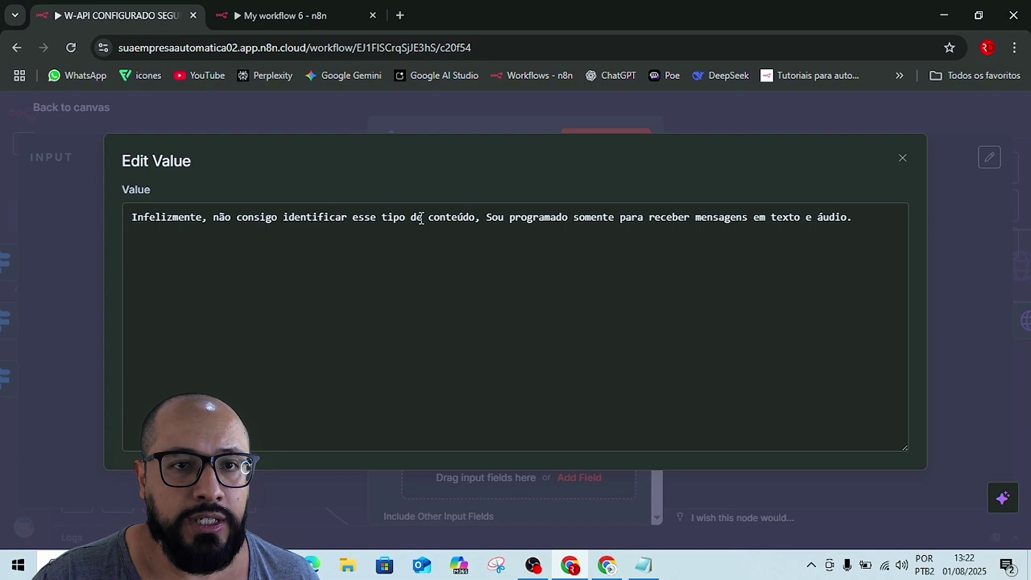
pyautogui.moveTo(130, 213); pyautogui.dragTo(848, 216)
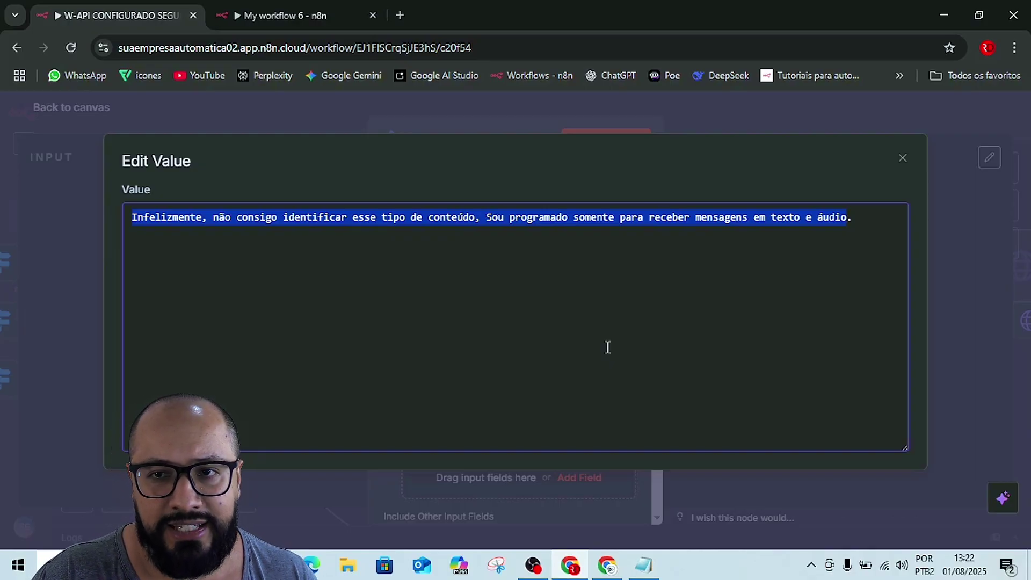
pyautogui.click(904, 159)
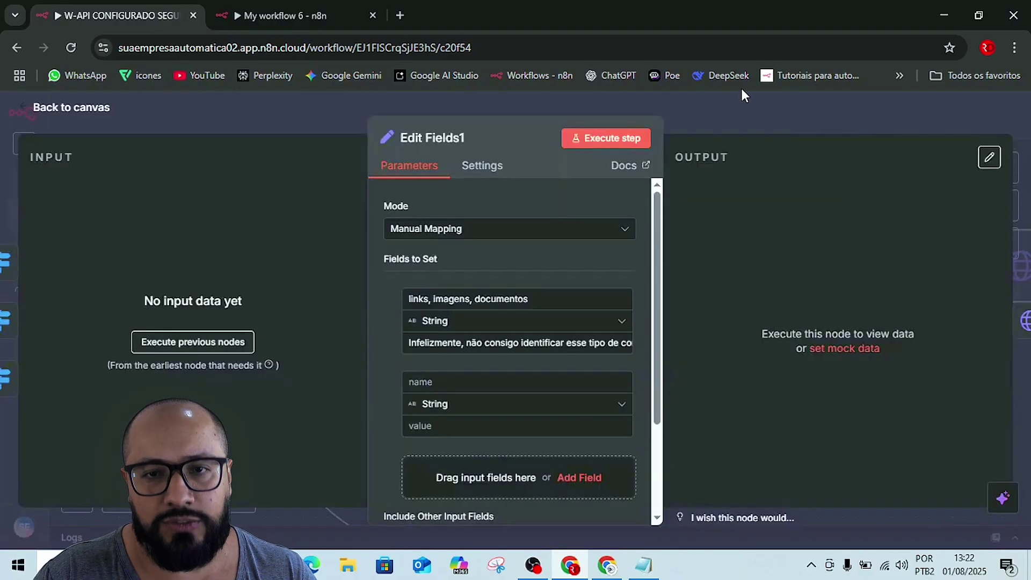
pyautogui.click(742, 115)
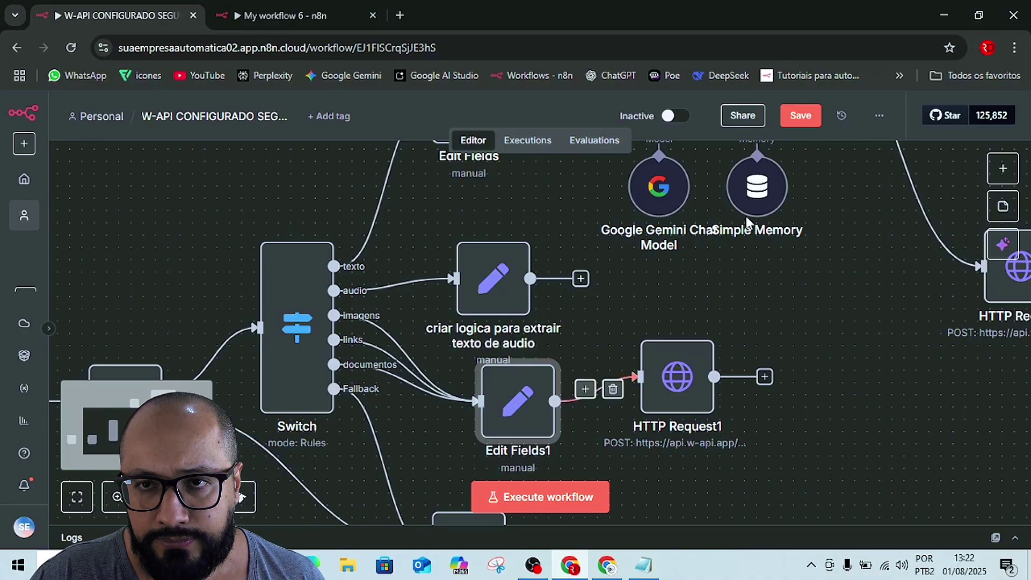
pyautogui.click(799, 117)
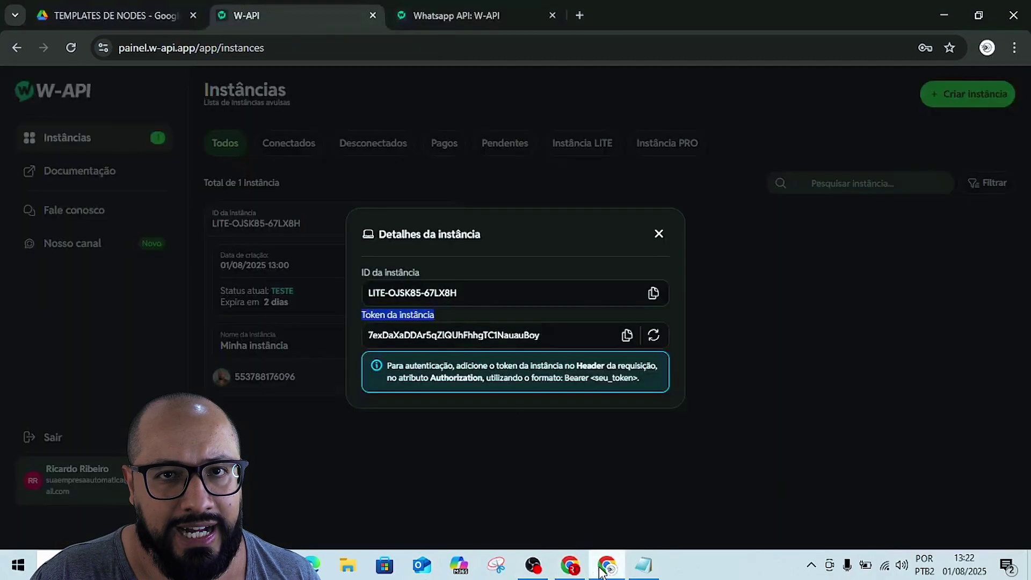
# - Preview W-API CONFIGURADO SEGUIDORES (1).json in the TEMPLATES DE NODES Drive folder and download it
pyautogui.click(607, 565)
pyautogui.click(122, 8)
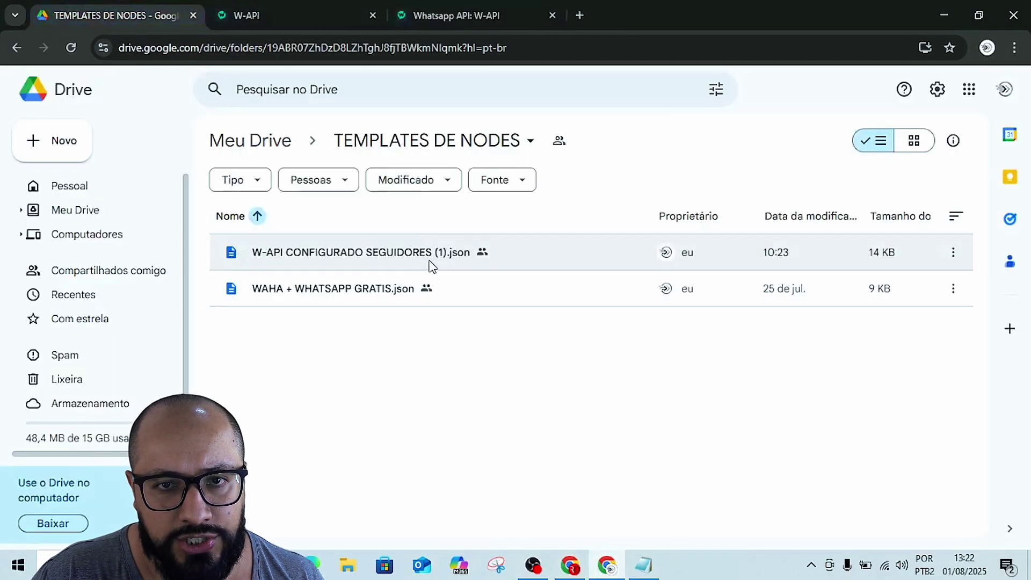
pyautogui.click(433, 259)
pyautogui.doubleClick(432, 259)
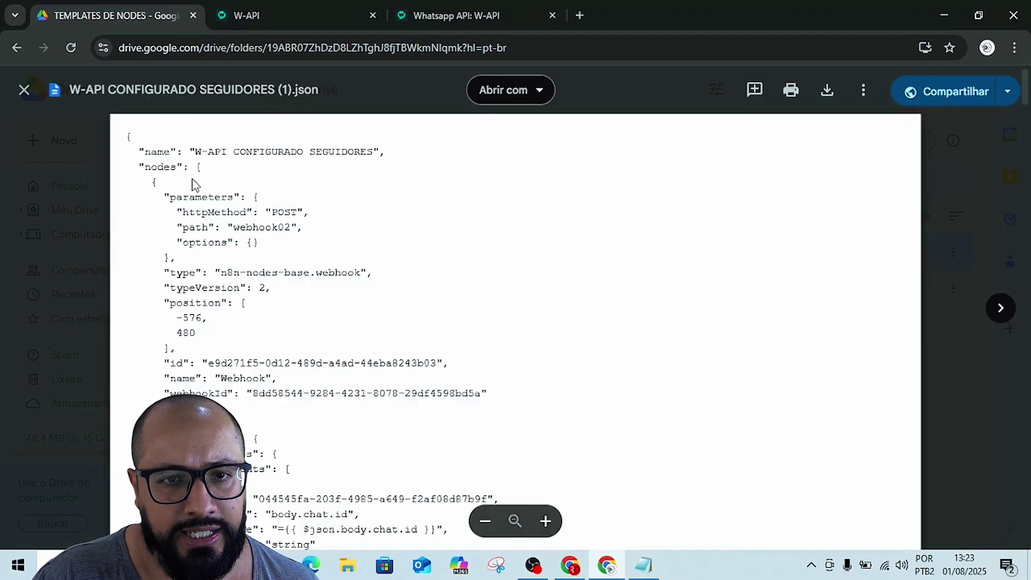
pyautogui.scroll(-10, 446, 424)
pyautogui.scroll(8, 461, 448)
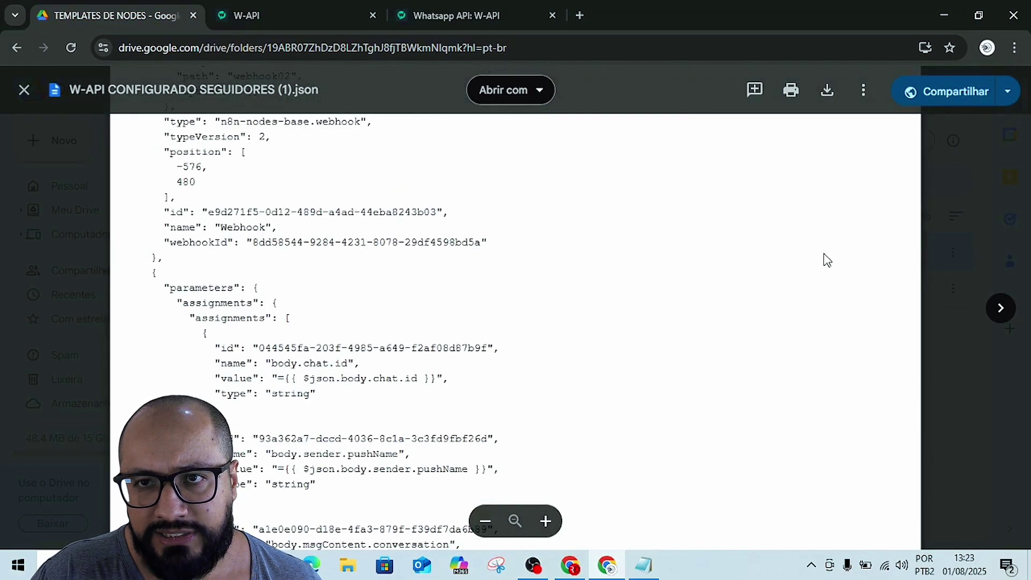
pyautogui.click(828, 92)
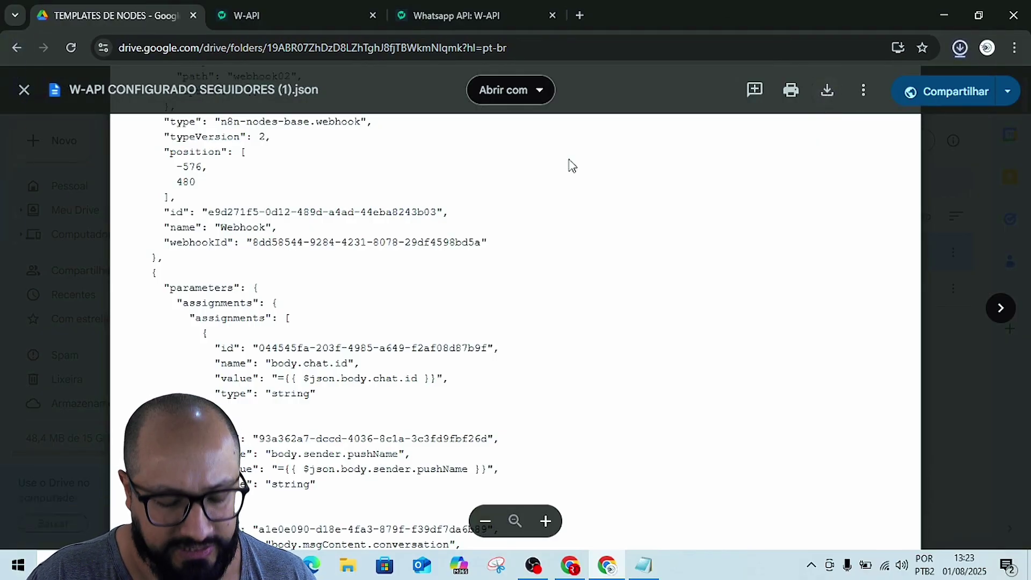
pyautogui.hotkey('alt', 'Tab')
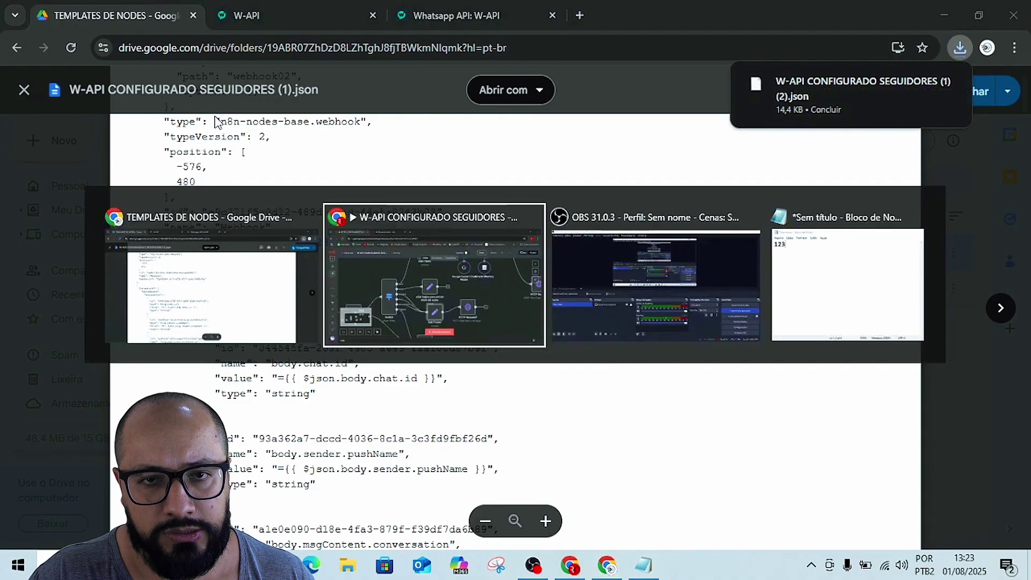
# - Delete the existing Webhook and Edit Fields nodes from My workflow 6
pyautogui.click(282, 16)
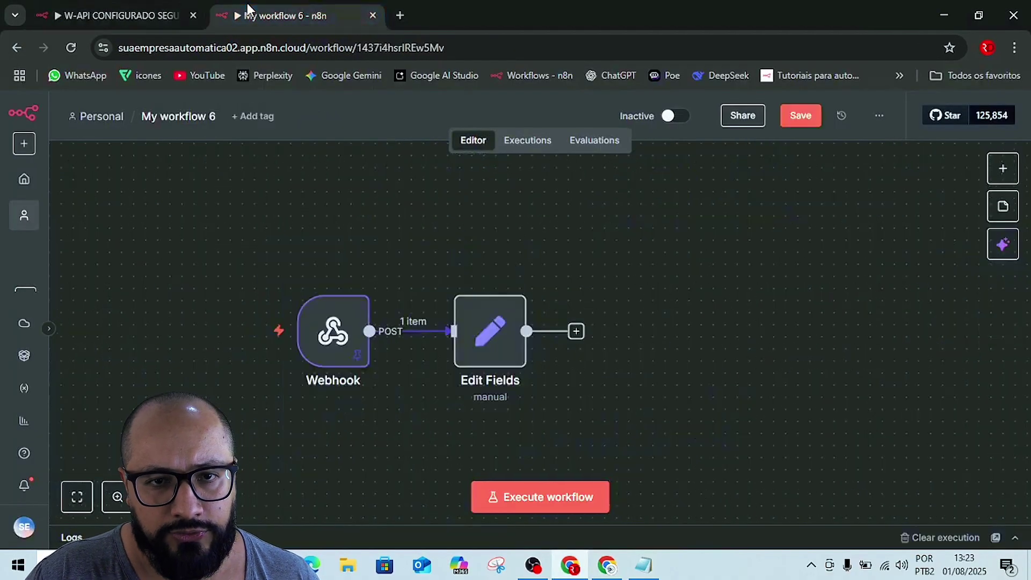
pyautogui.moveTo(244, 186); pyautogui.dragTo(780, 528)
pyautogui.press('Delete')
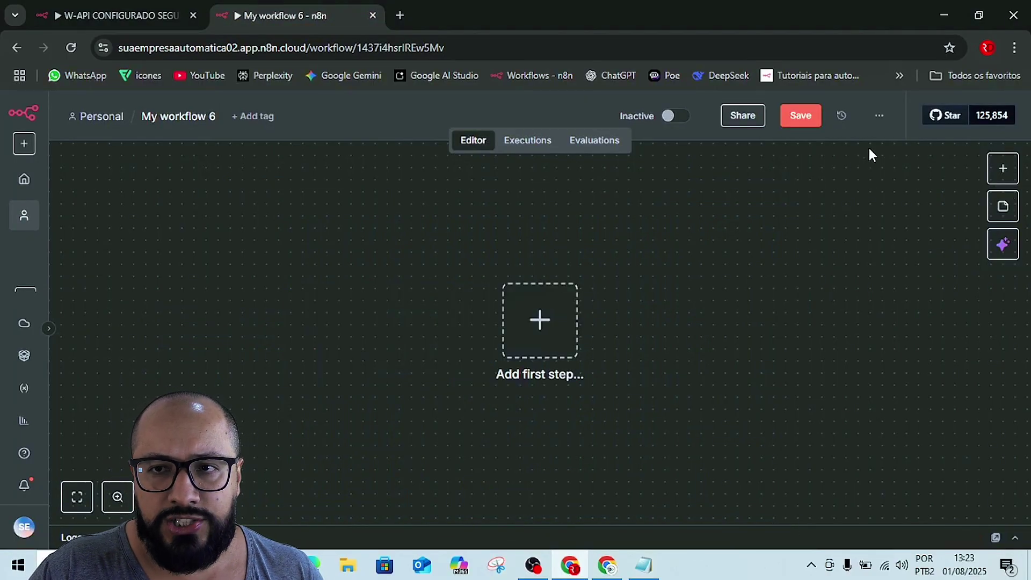
# - Import W-API CONFIGURADO SEGUIDORES (1) (2).json from Downloads into the workflow
pyautogui.click(879, 117)
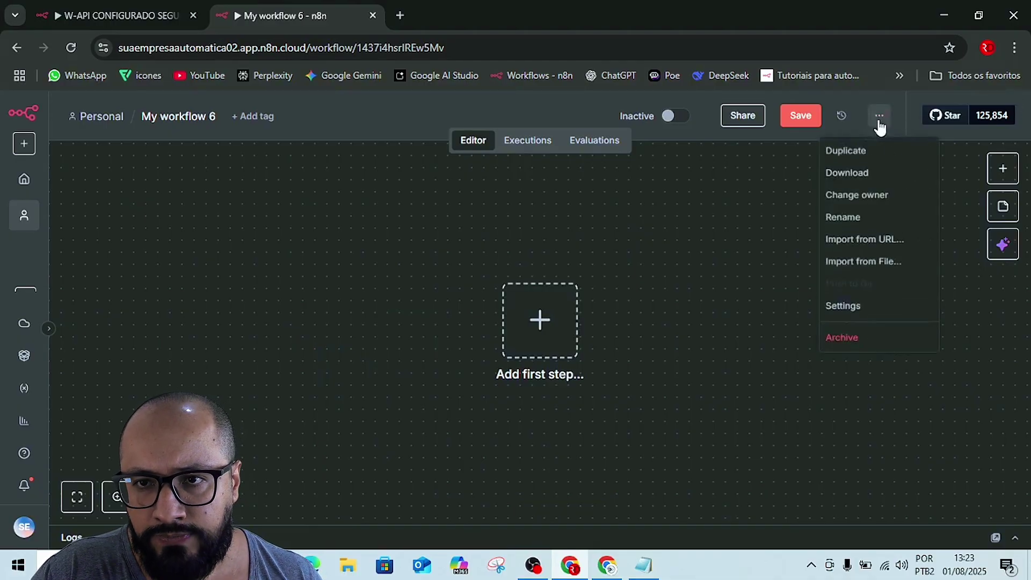
pyautogui.click(857, 265)
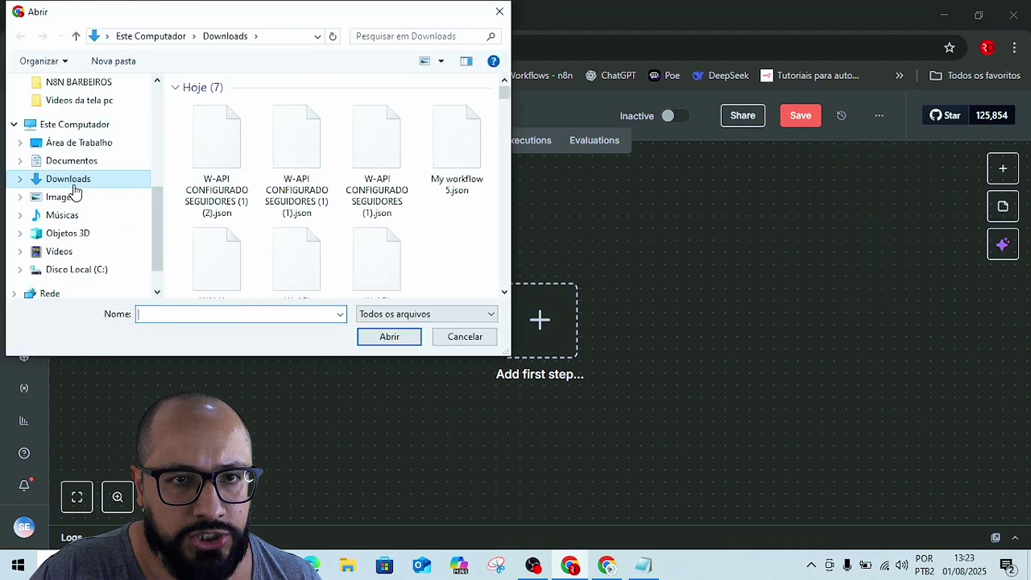
pyautogui.click(211, 137)
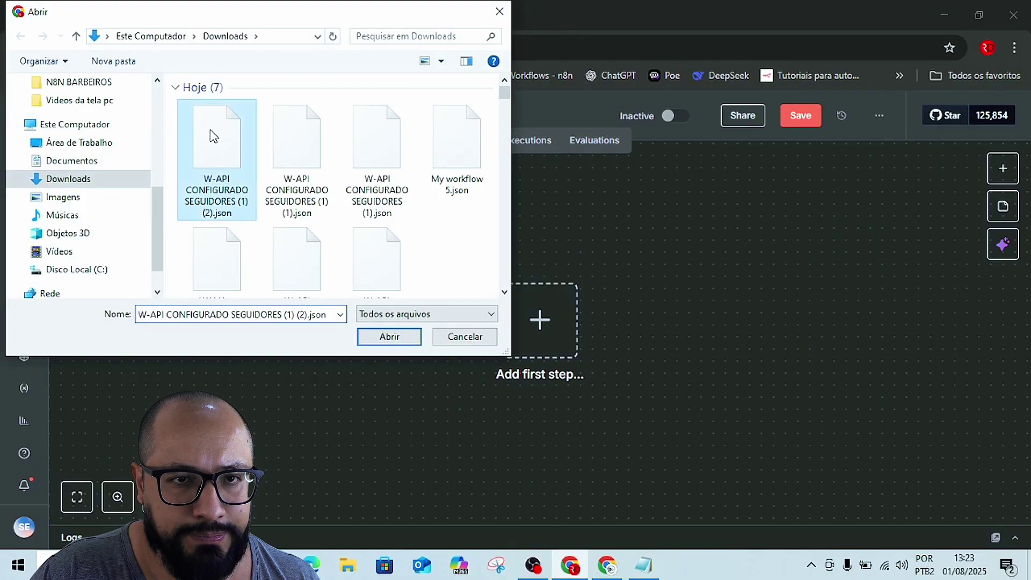
pyautogui.click(368, 341)
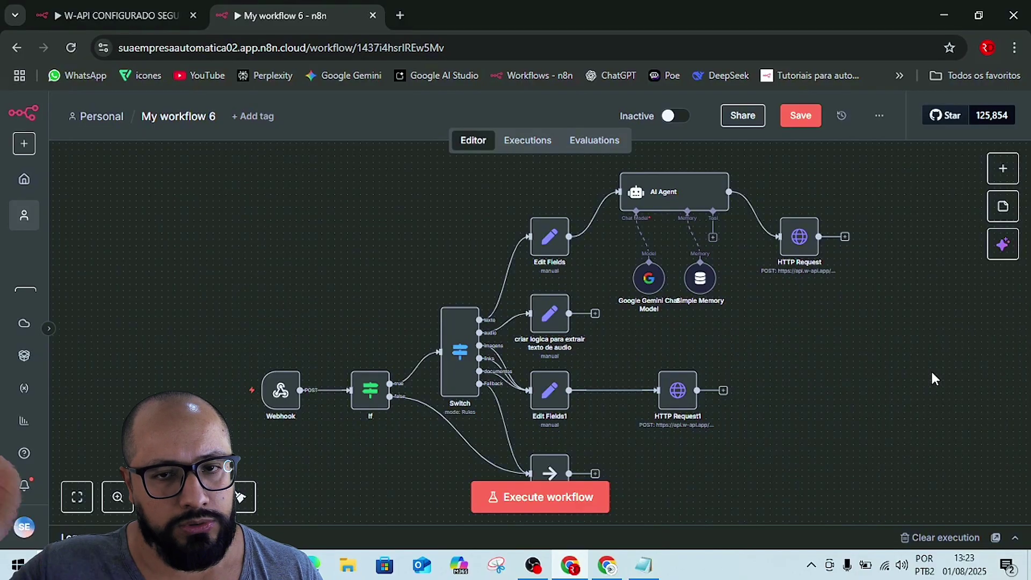
pyautogui.moveTo(278, 391)
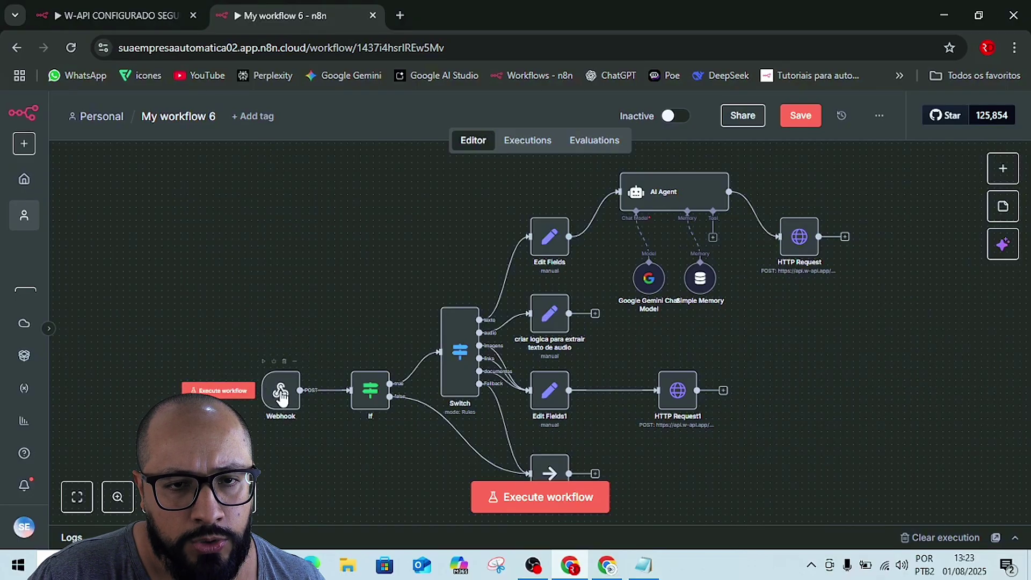
pyautogui.doubleClick(281, 396)
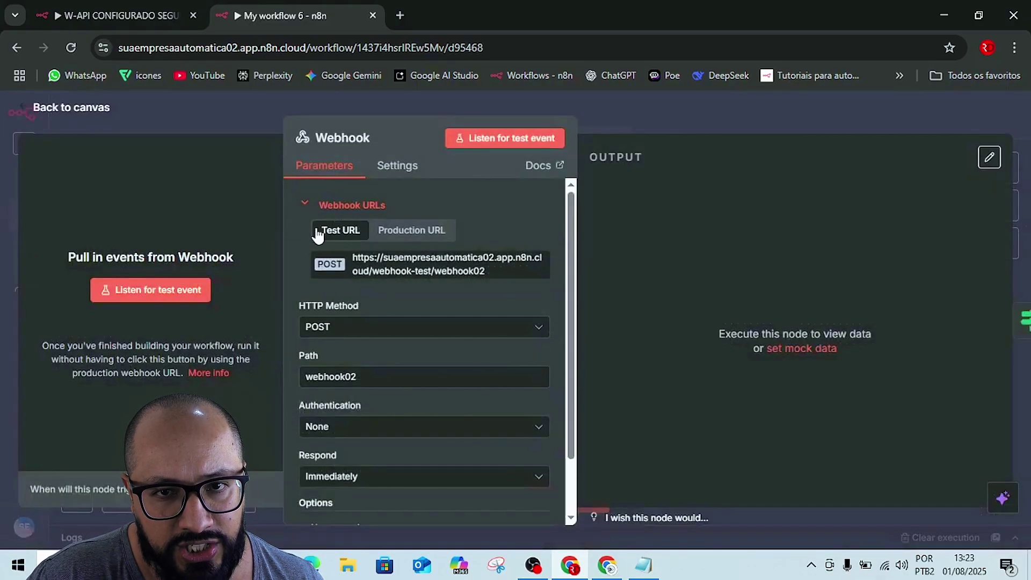
pyautogui.doubleClick(382, 377)
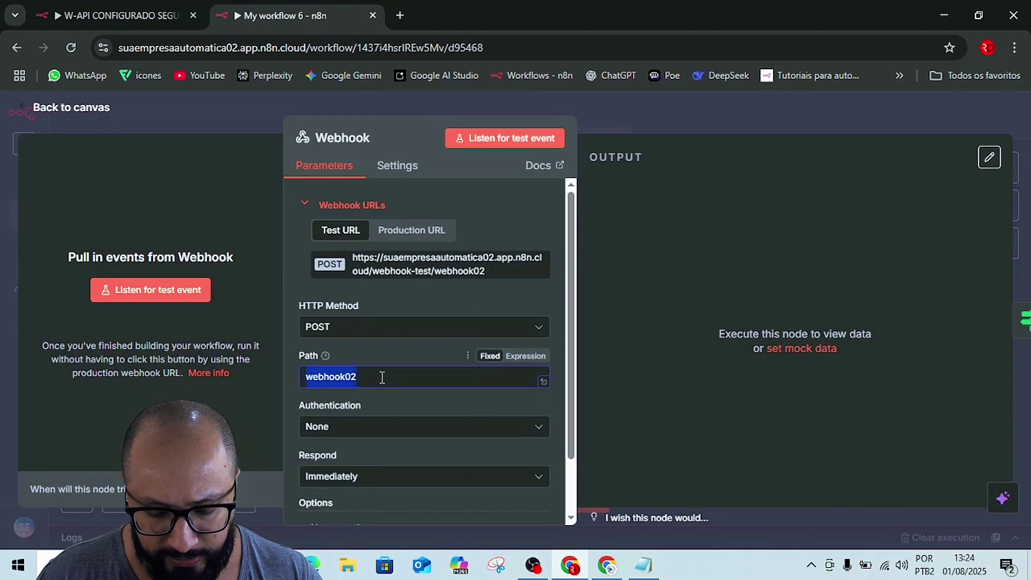
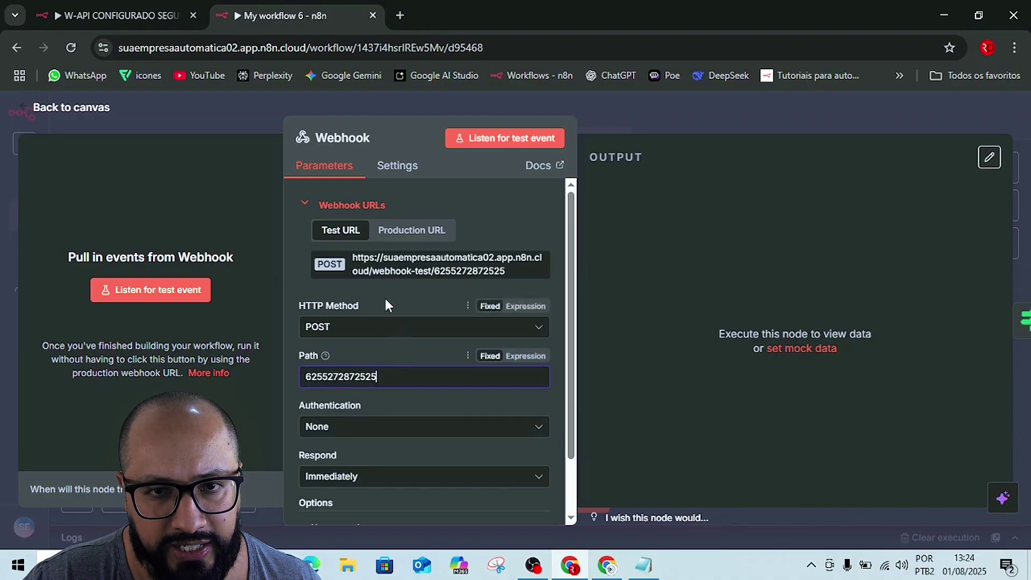
pyautogui.click(386, 301)
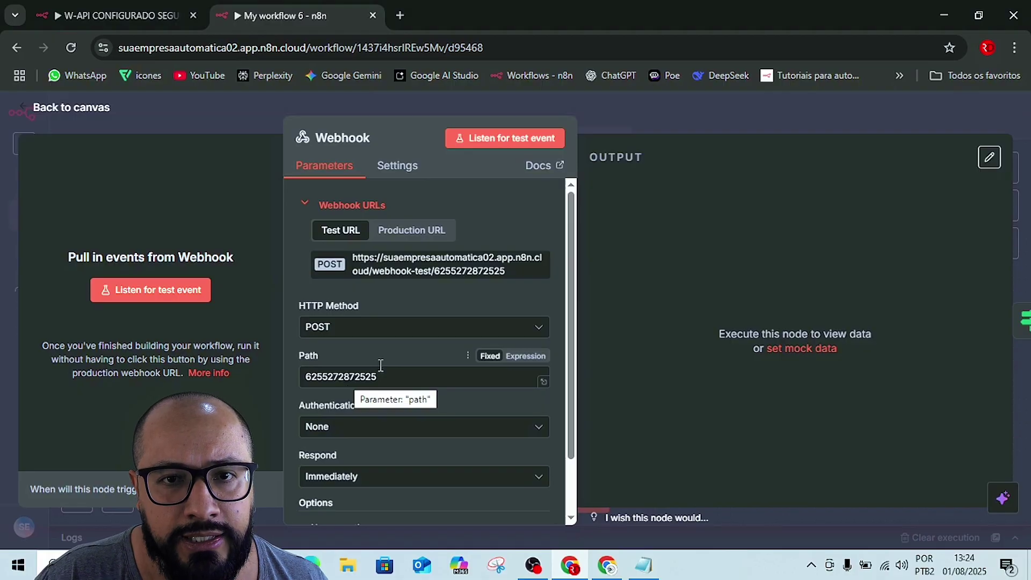
pyautogui.click(420, 272)
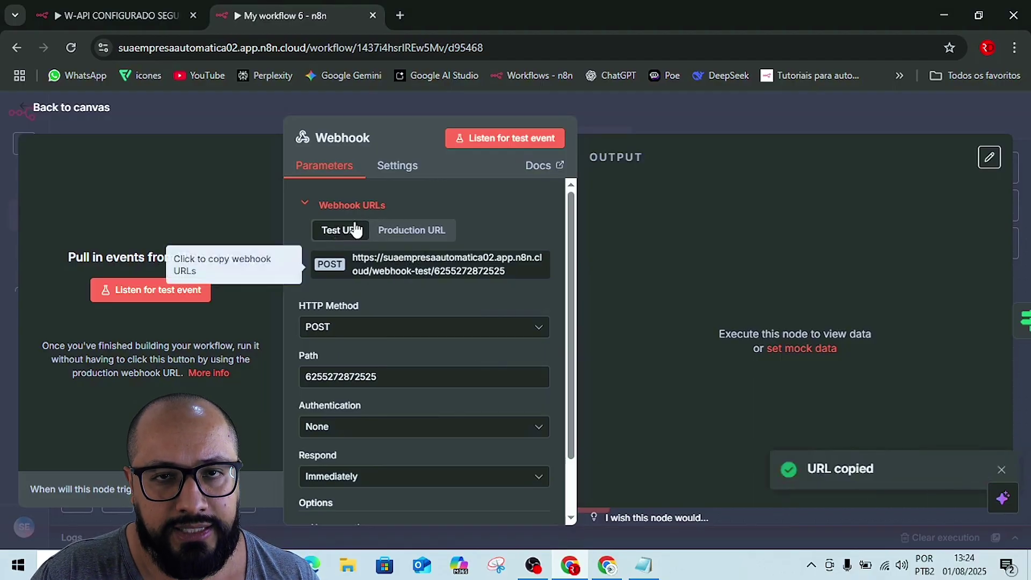
pyautogui.hotkey('alt', 'Tab')
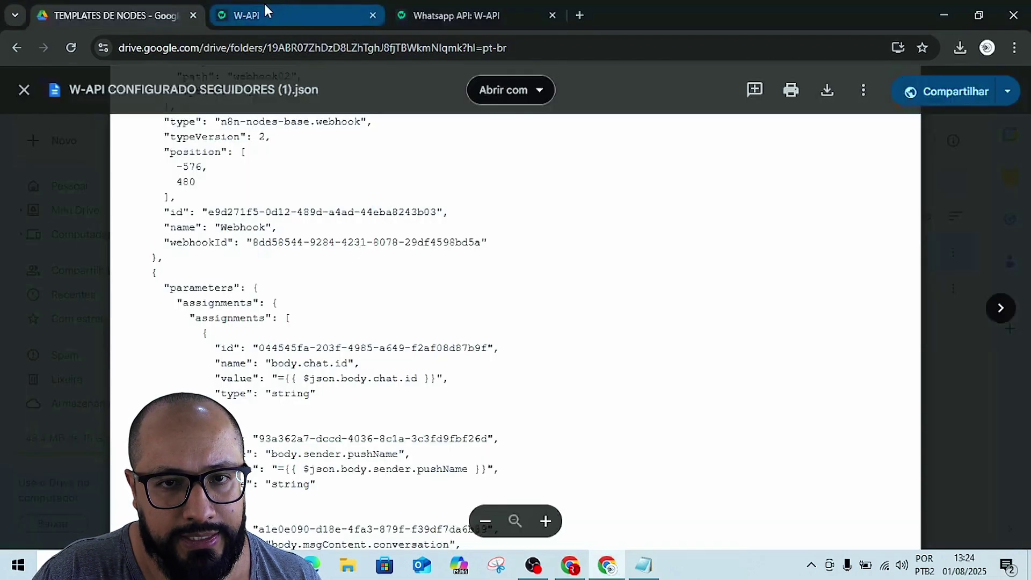
# - Paste the n8n test URL into W-API's 'Ao receber uma mensagem' webhook and save the changes
pyautogui.click(265, 7)
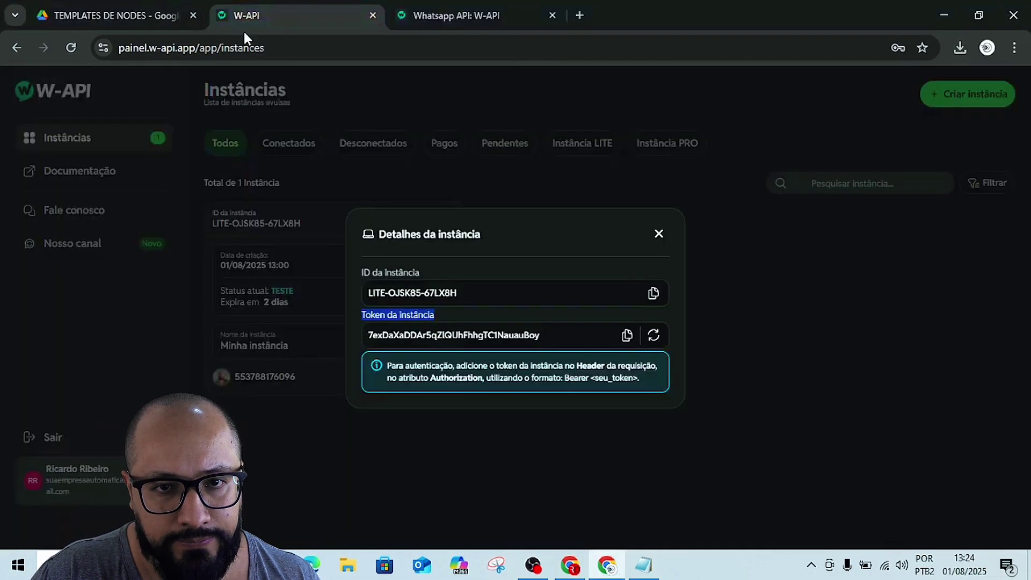
pyautogui.click(746, 283)
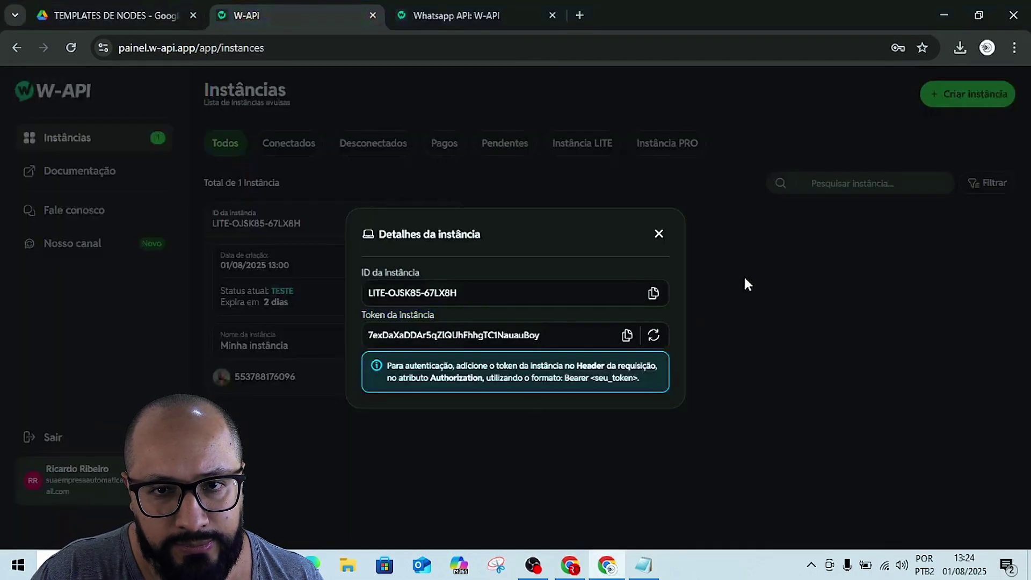
pyautogui.click(657, 236)
pyautogui.click(449, 221)
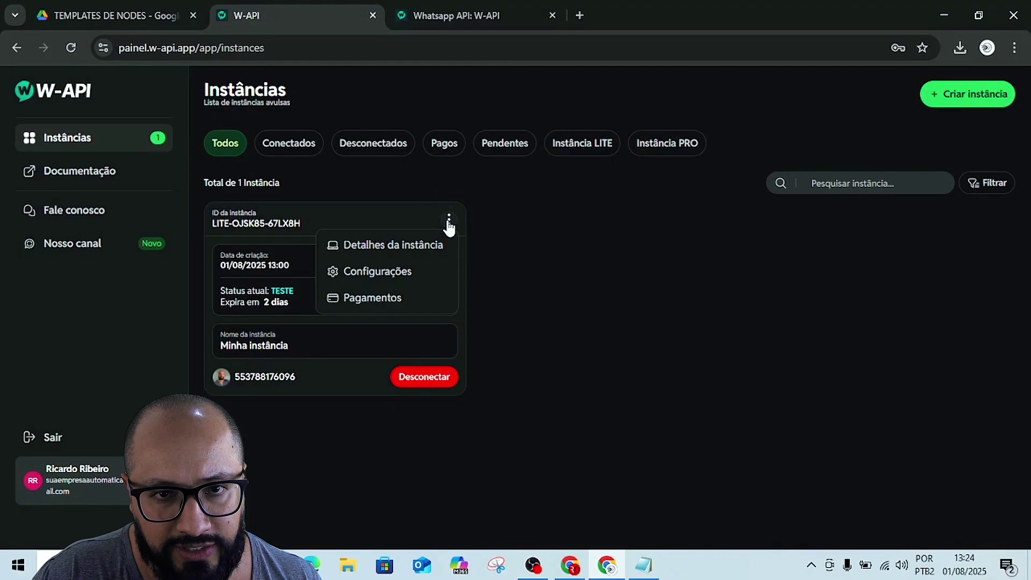
pyautogui.click(396, 271)
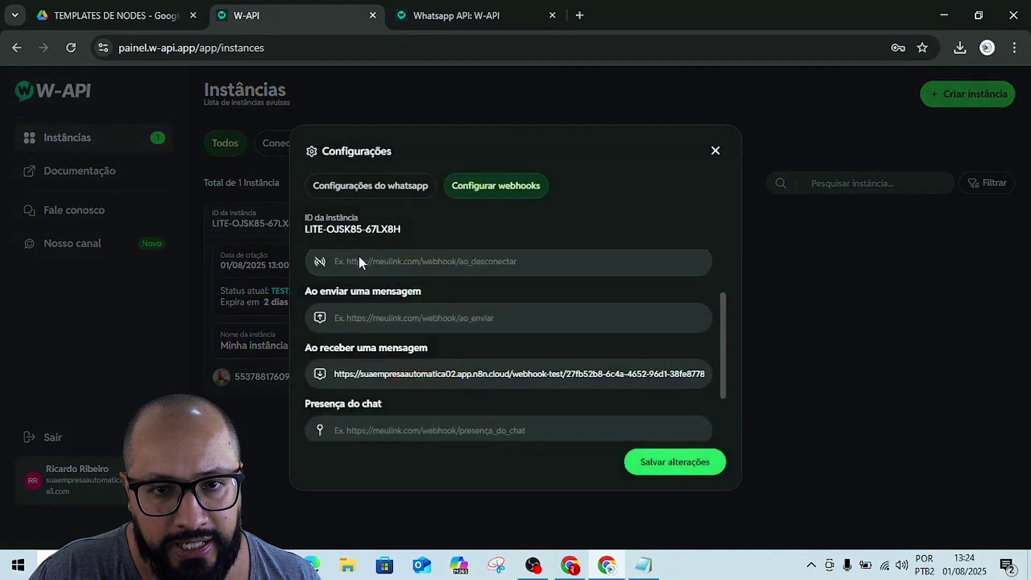
pyautogui.tripleClick(431, 370)
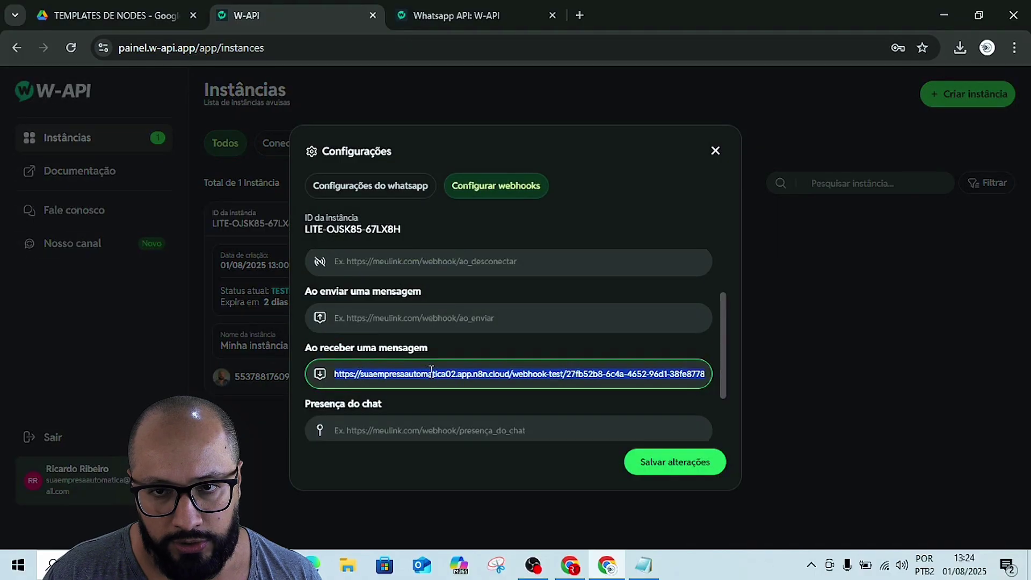
pyautogui.hotkey('ctrl', 'v')
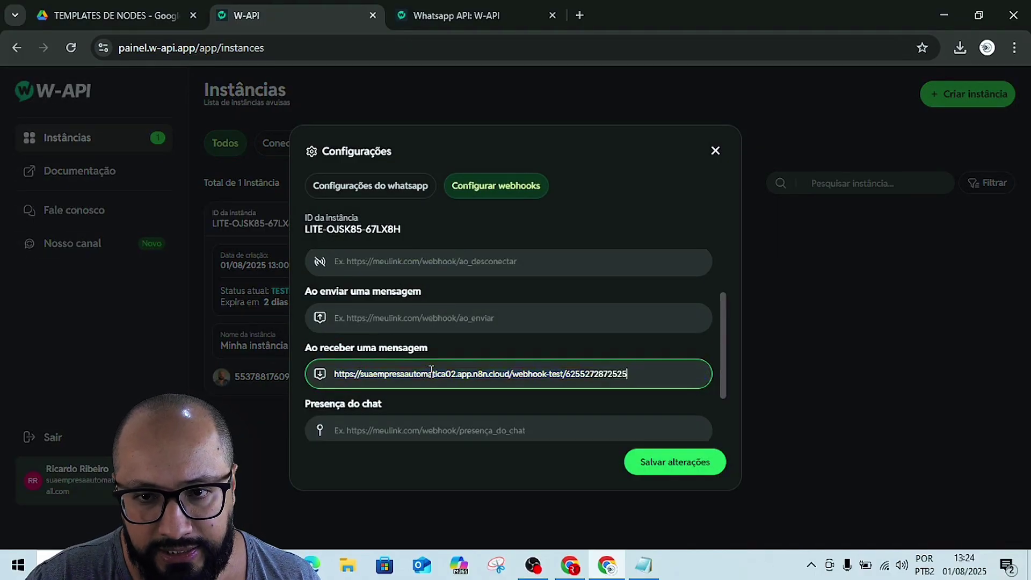
pyautogui.click(651, 465)
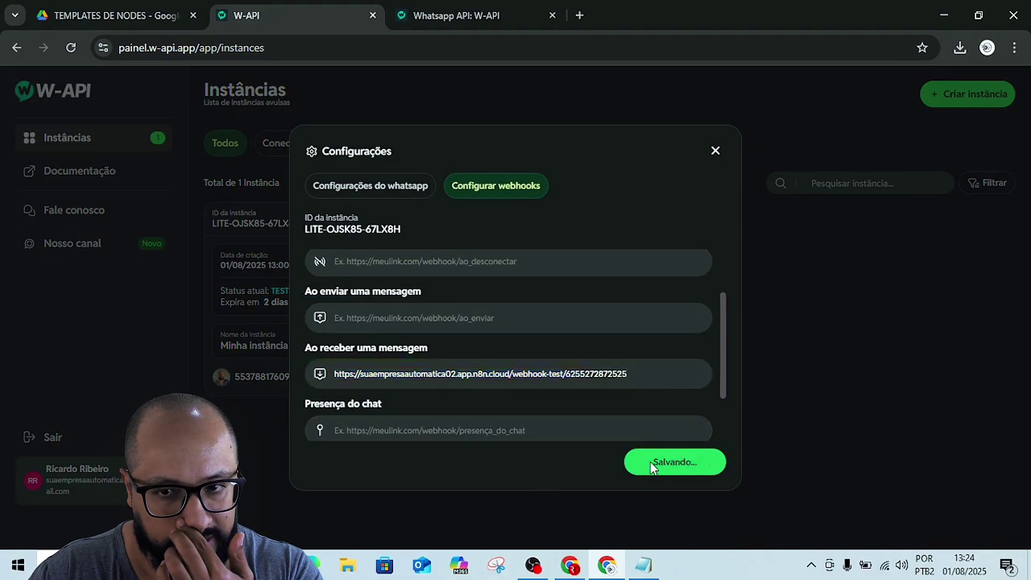
pyautogui.click(715, 151)
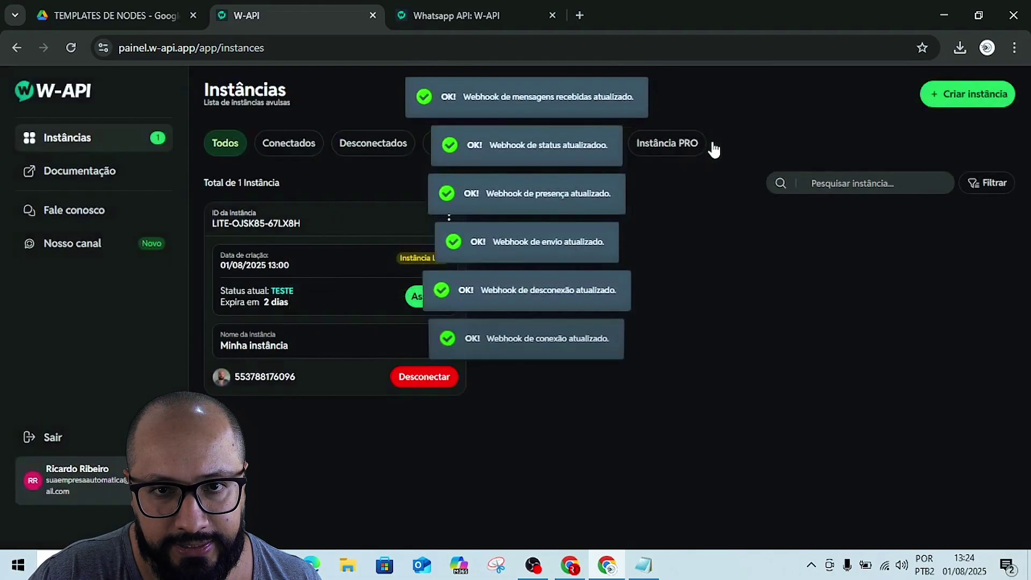
# - Copy the ID da instância from the W-API instance details
pyautogui.click(449, 220)
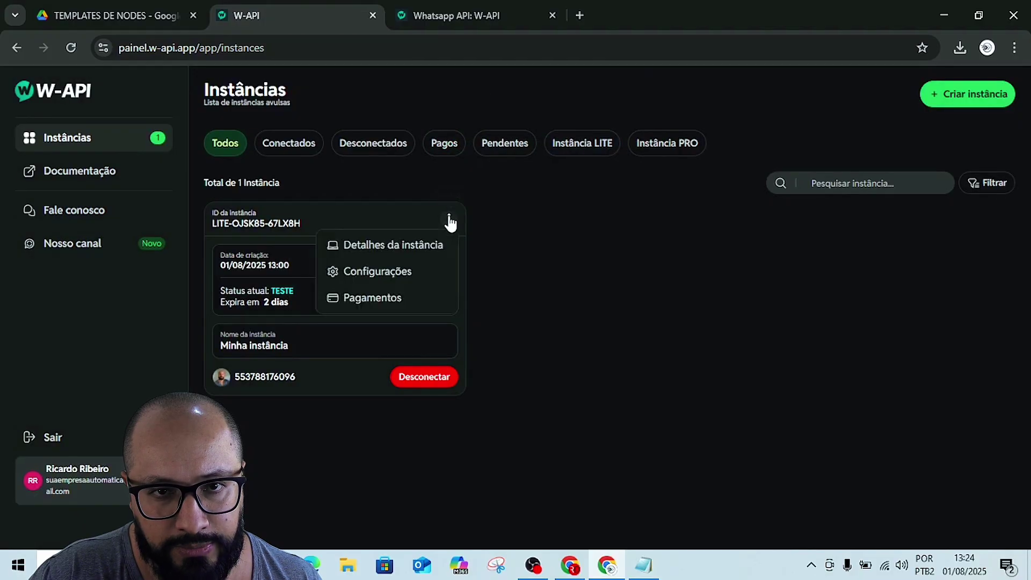
pyautogui.click(387, 250)
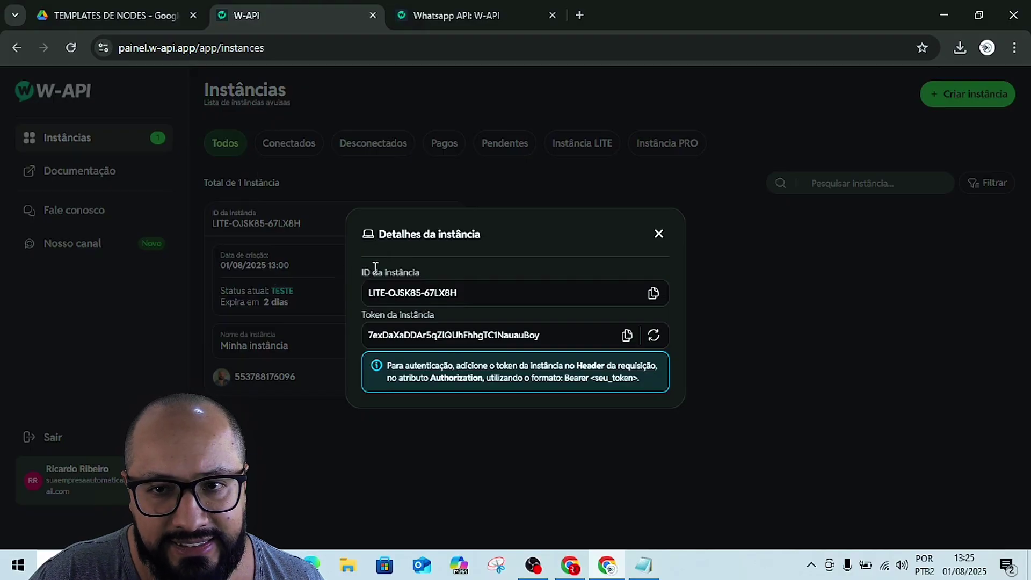
pyautogui.click(654, 294)
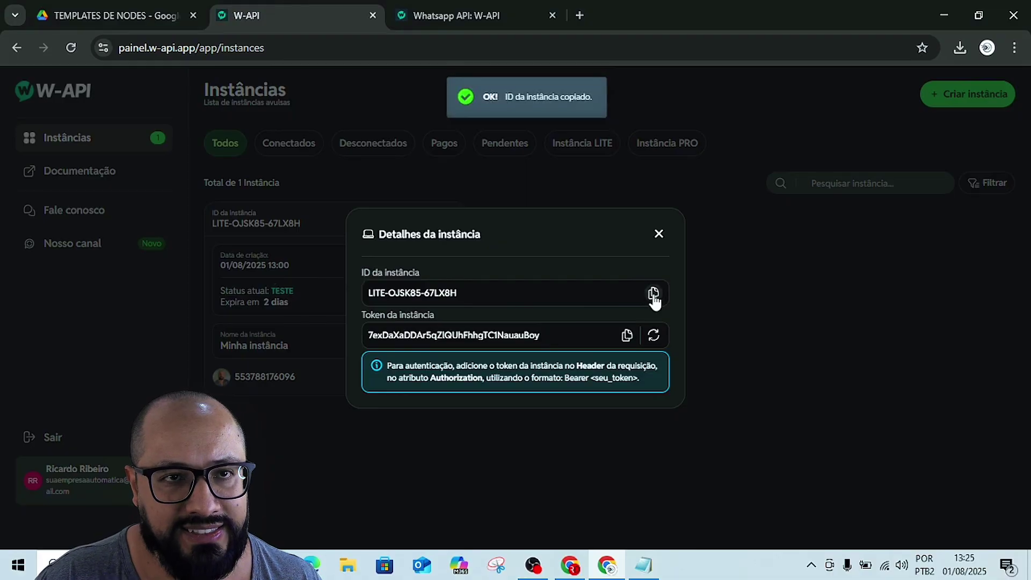
pyautogui.hotkey('alt', 'Tab')
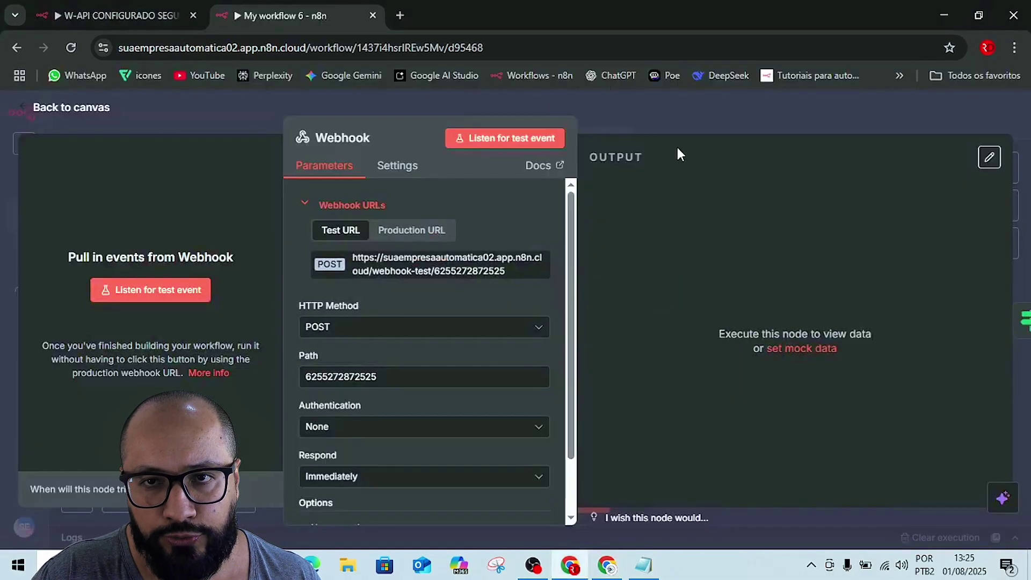
# - Paste the W-API instance ID over the placeholder instanceId query value in HTTP Request
pyautogui.click(666, 125)
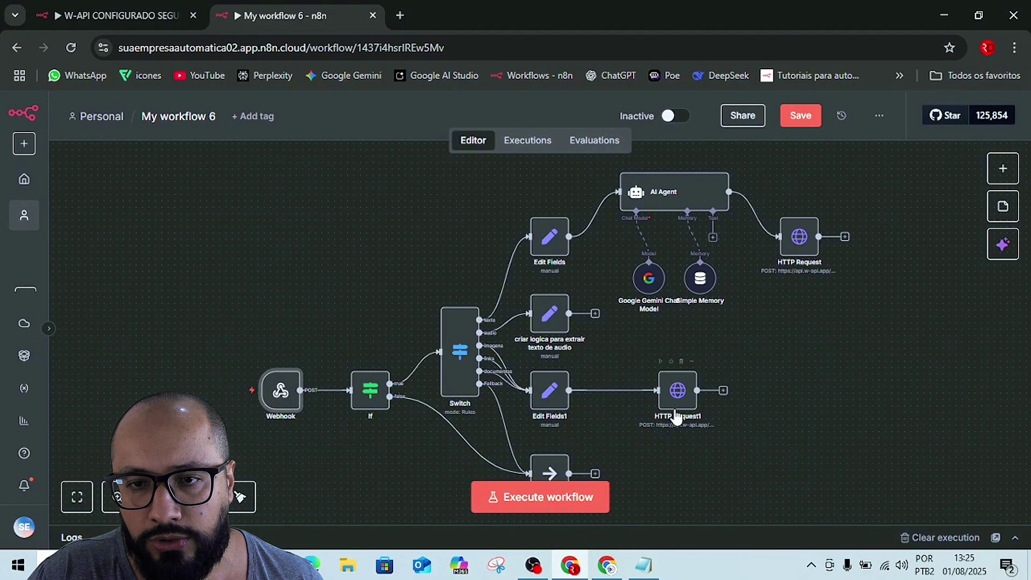
pyautogui.click(801, 243)
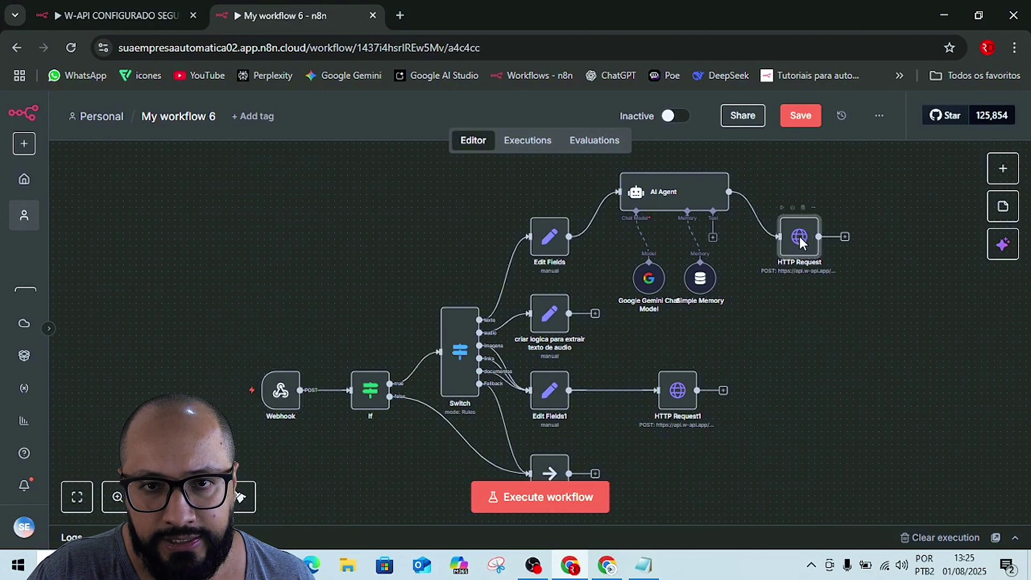
pyautogui.doubleClick(799, 237)
pyautogui.scroll(-5, 557, 373)
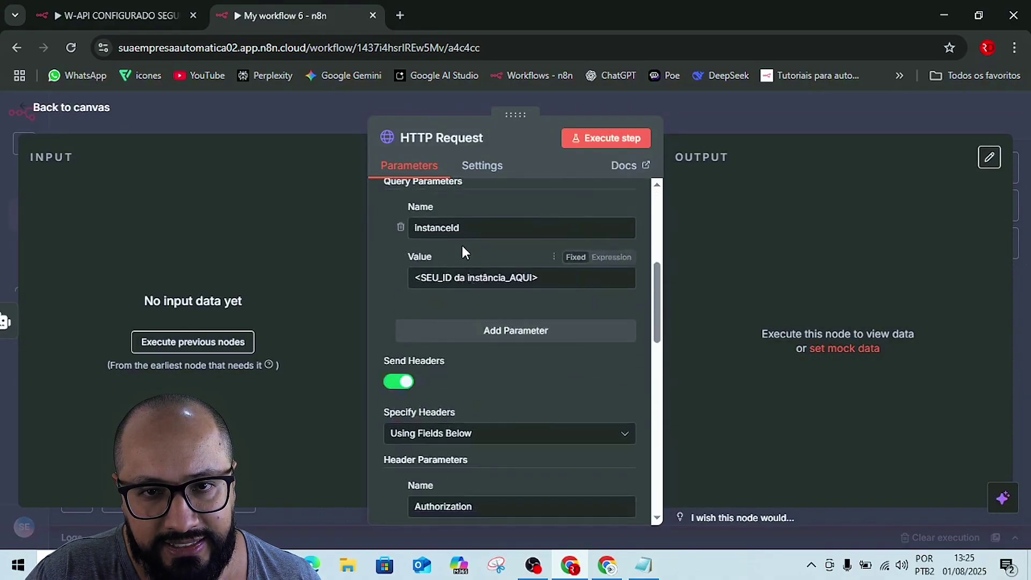
pyautogui.doubleClick(476, 278)
pyautogui.tripleClick(476, 276)
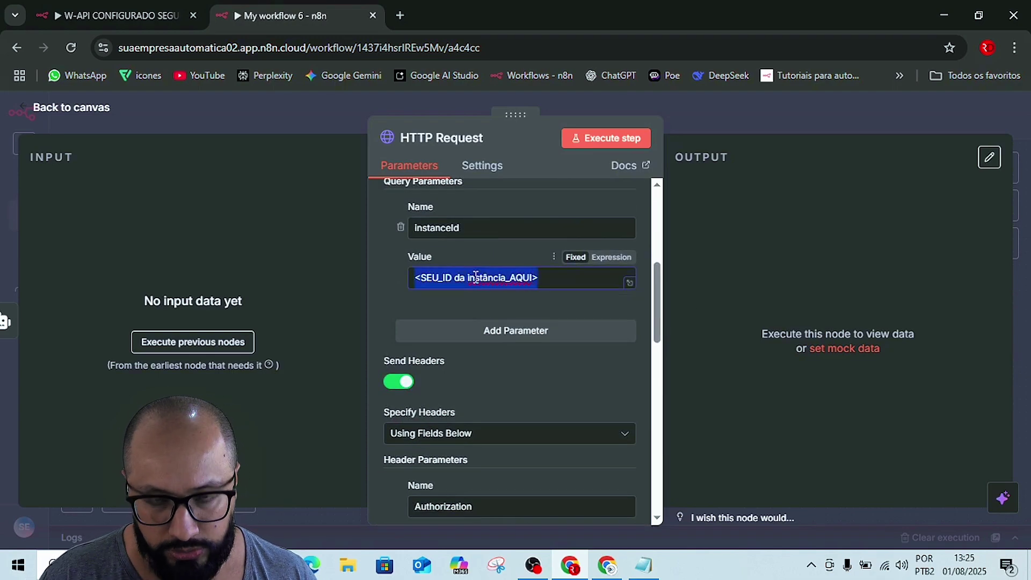
pyautogui.hotkey('ctrl', 'v')
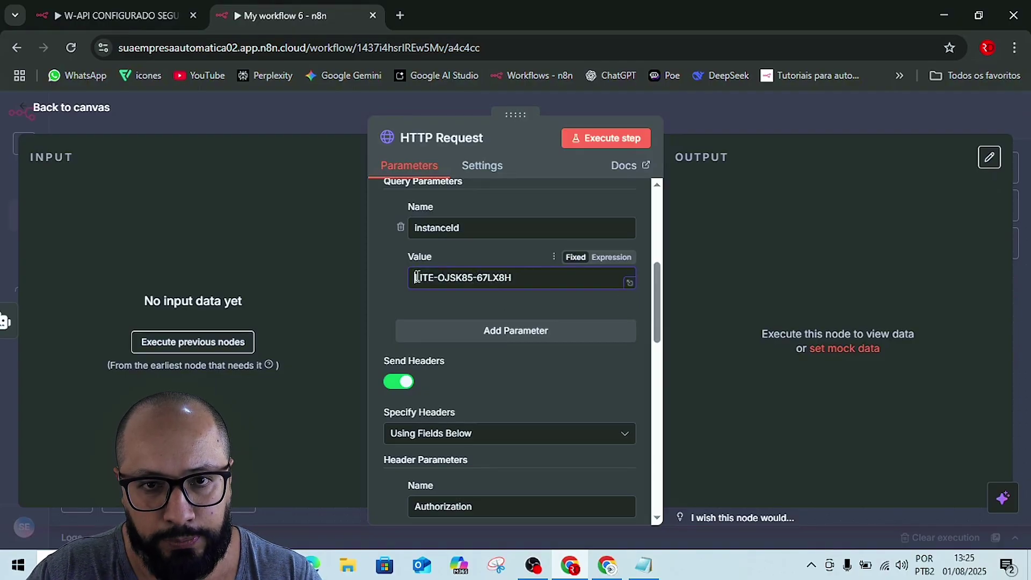
pyautogui.click(387, 291)
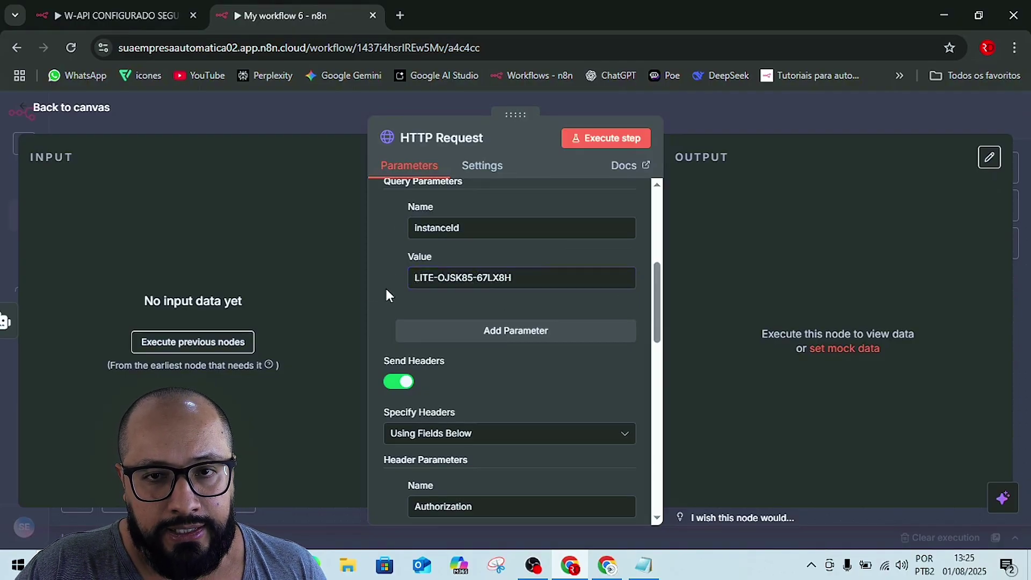
pyautogui.click(719, 121)
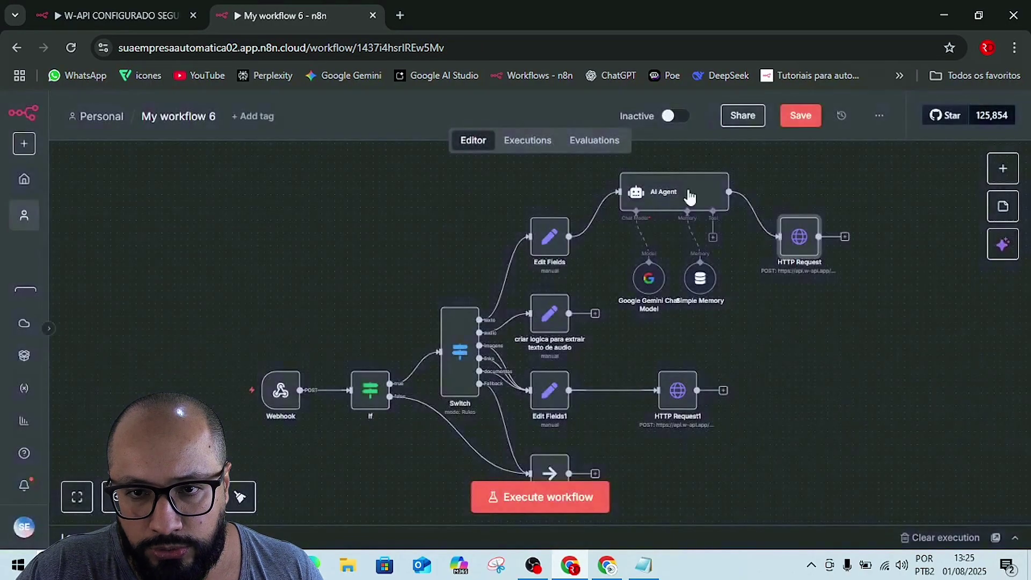
# - Paste the instance ID into HTTP Request1's instanceId value and save My workflow 6
pyautogui.click(684, 397)
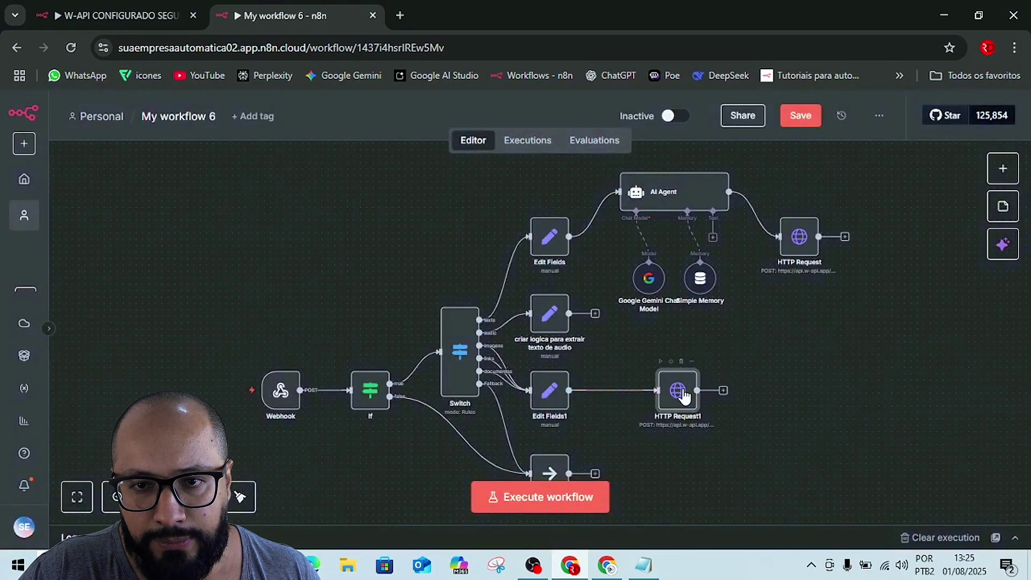
pyautogui.doubleClick(683, 394)
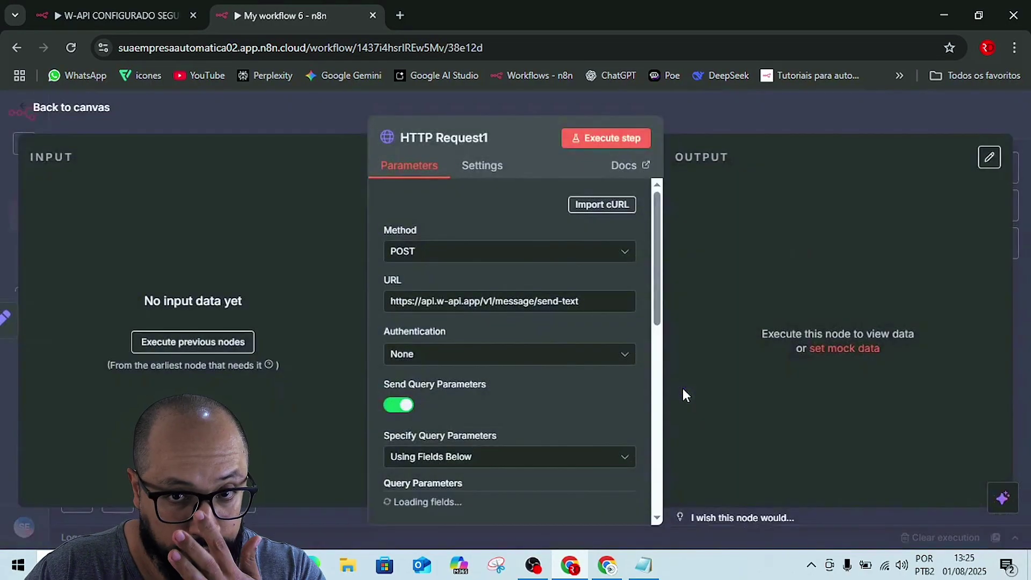
pyautogui.scroll(-4, 574, 380)
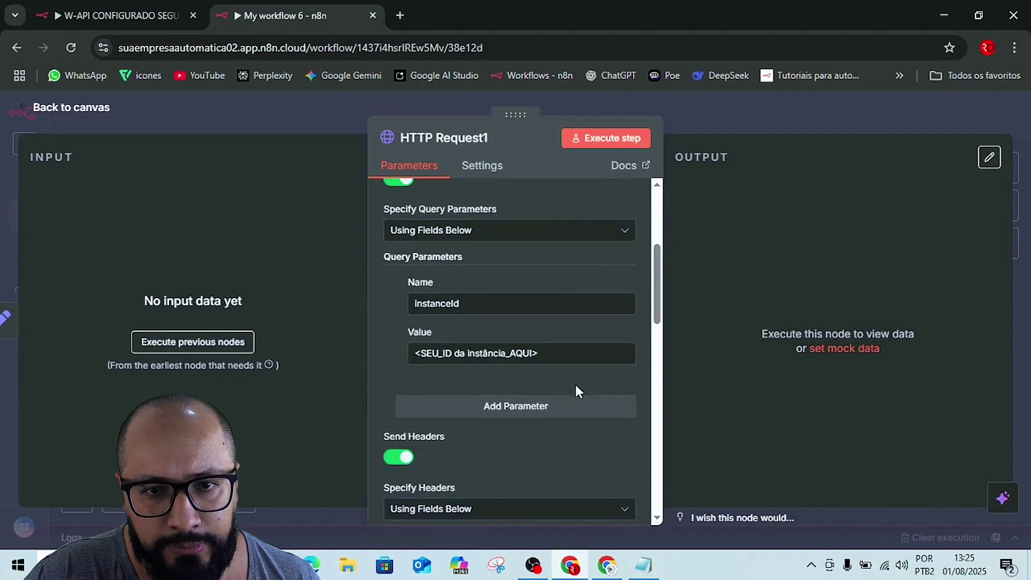
pyautogui.tripleClick(496, 357)
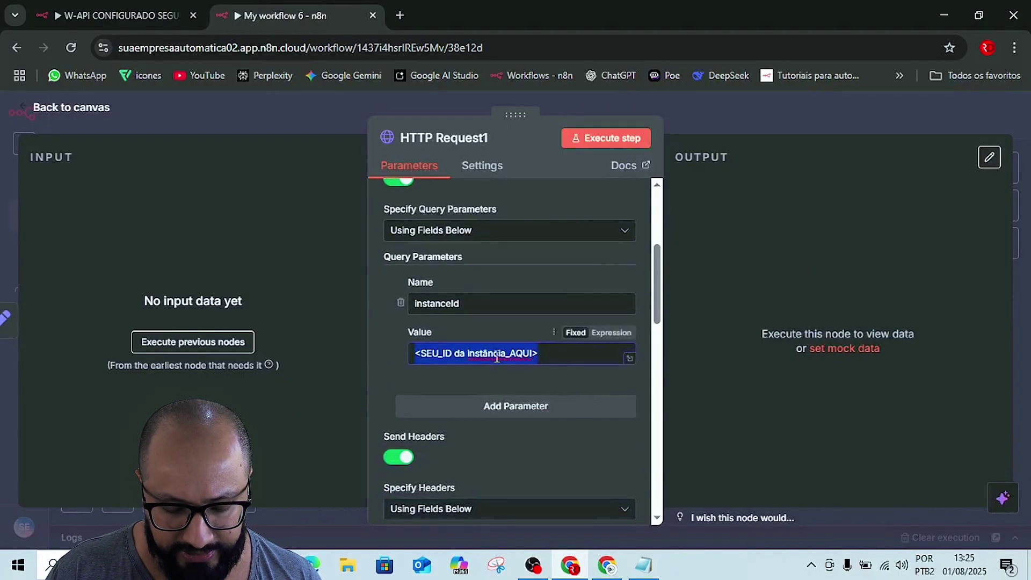
pyautogui.write('LITE-OJSK85-67LX8H')
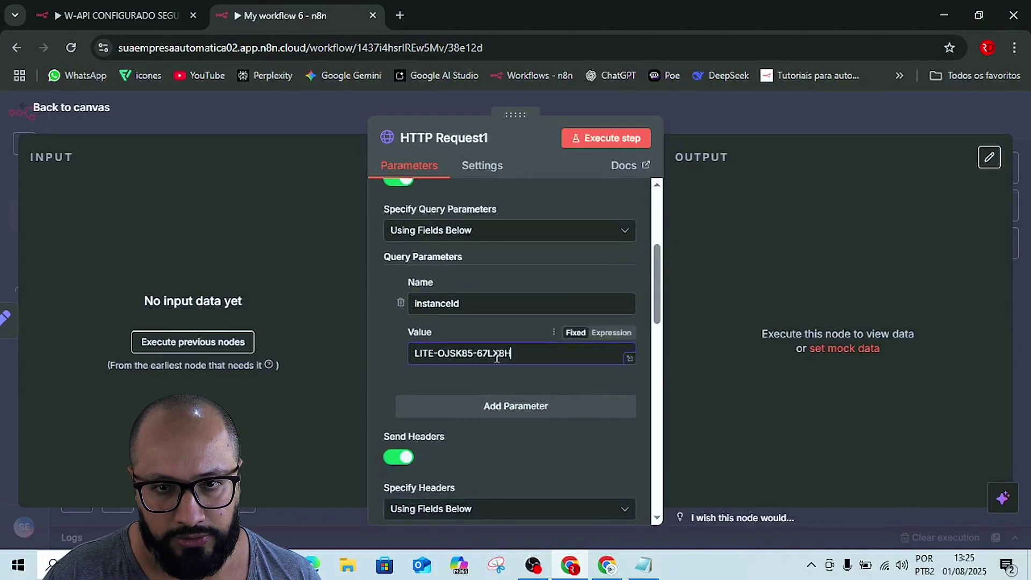
pyautogui.click(733, 107)
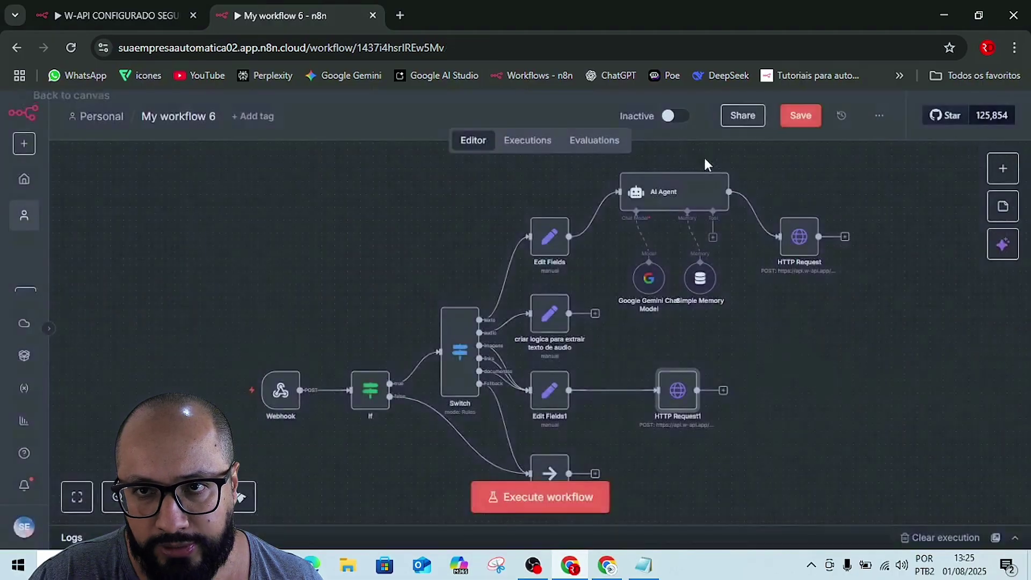
pyautogui.click(802, 122)
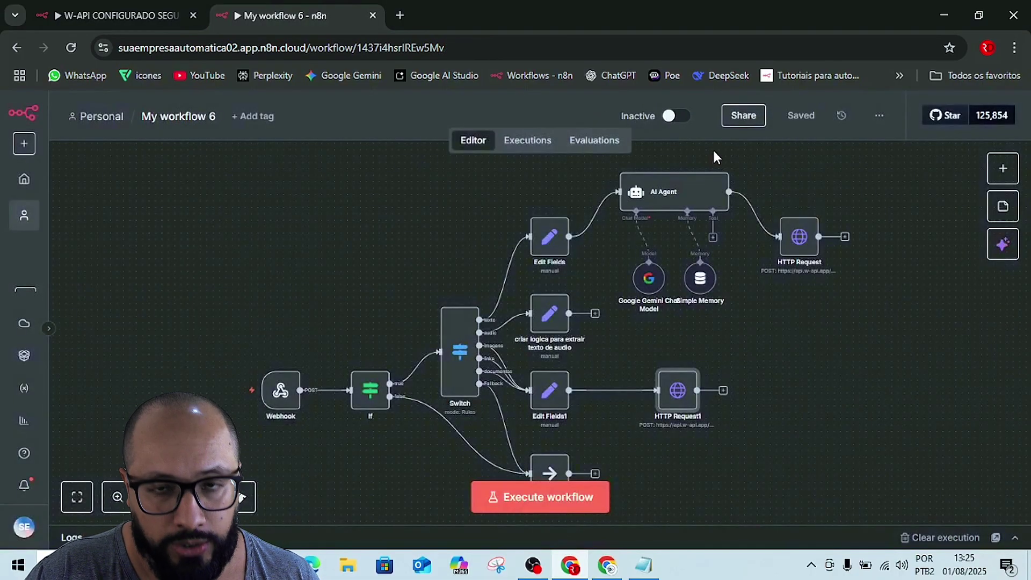
pyautogui.hotkey('alt', 'Tab')
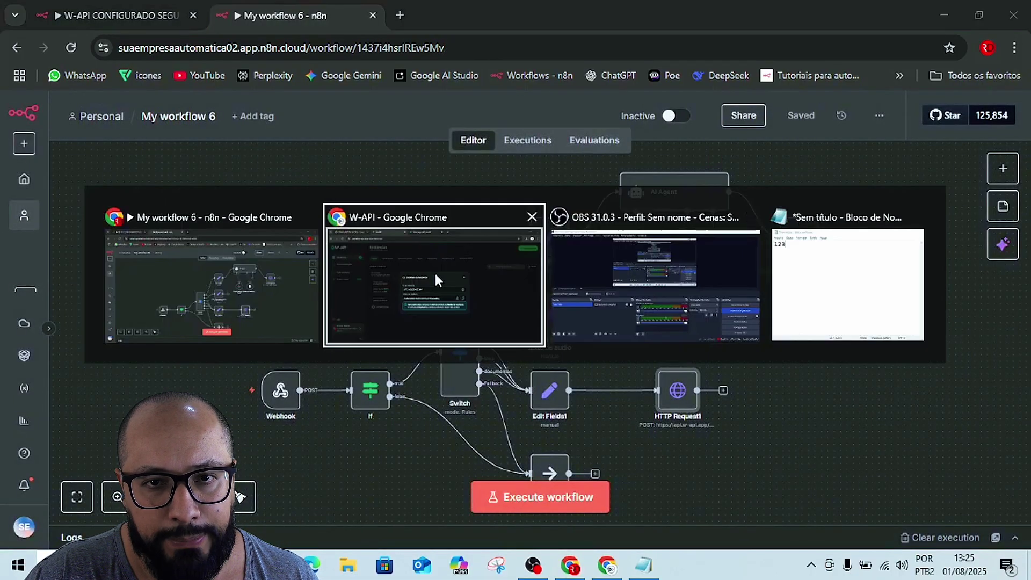
# - Copy the Token da instância from the W-API instance page
pyautogui.click(434, 272)
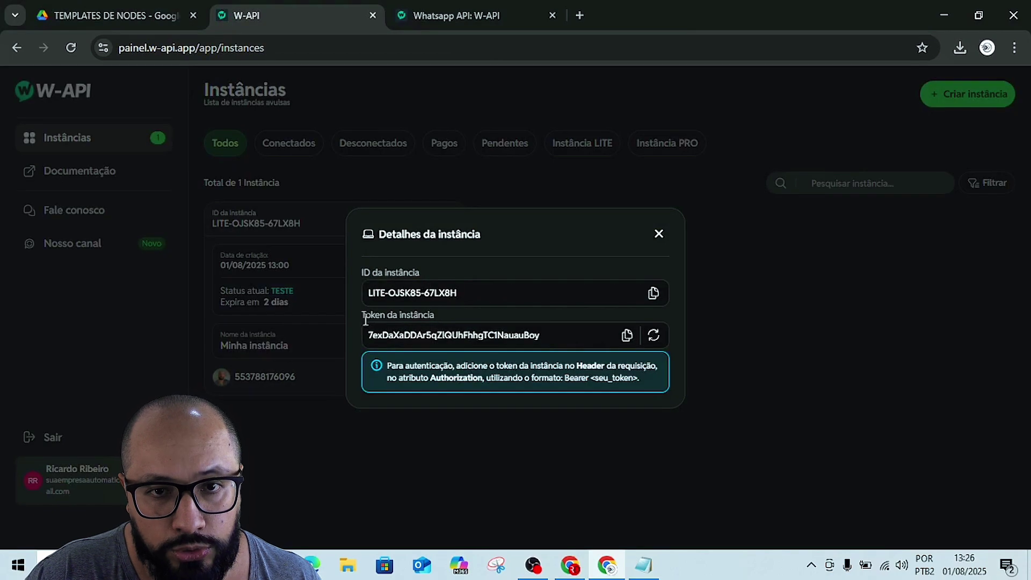
pyautogui.click(624, 336)
pyautogui.hotkey('alt', 'Tab')
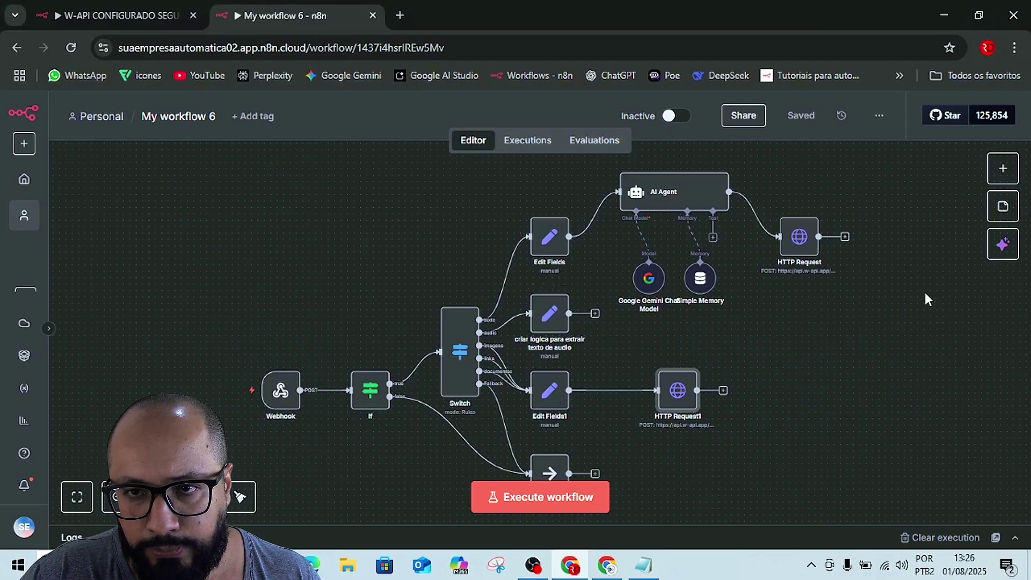
# - Replace the Authorization header placeholder with the pasted W-API token after 'Bearer'
pyautogui.click(806, 242)
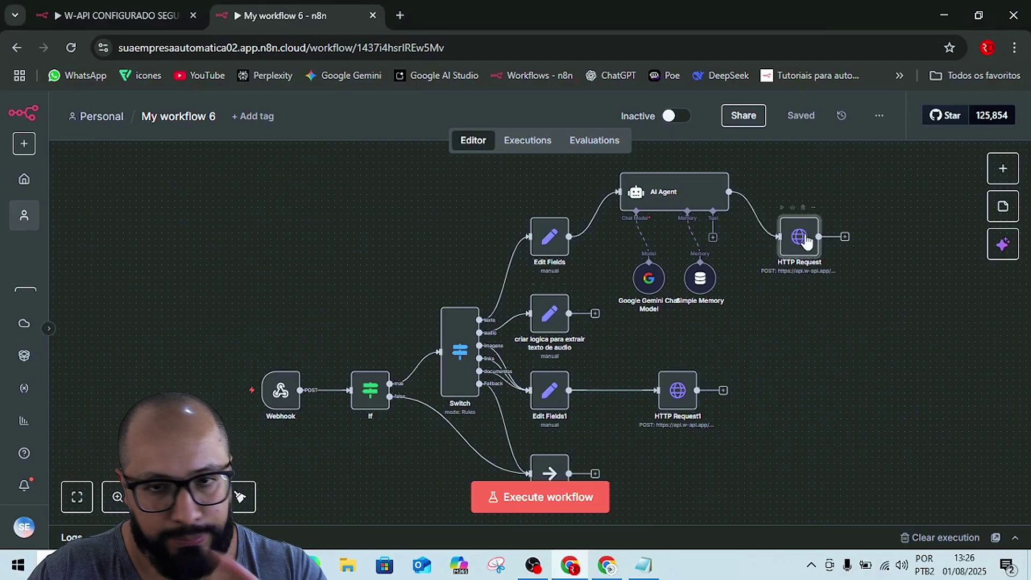
pyautogui.doubleClick(805, 239)
pyautogui.scroll(-1, 515, 425)
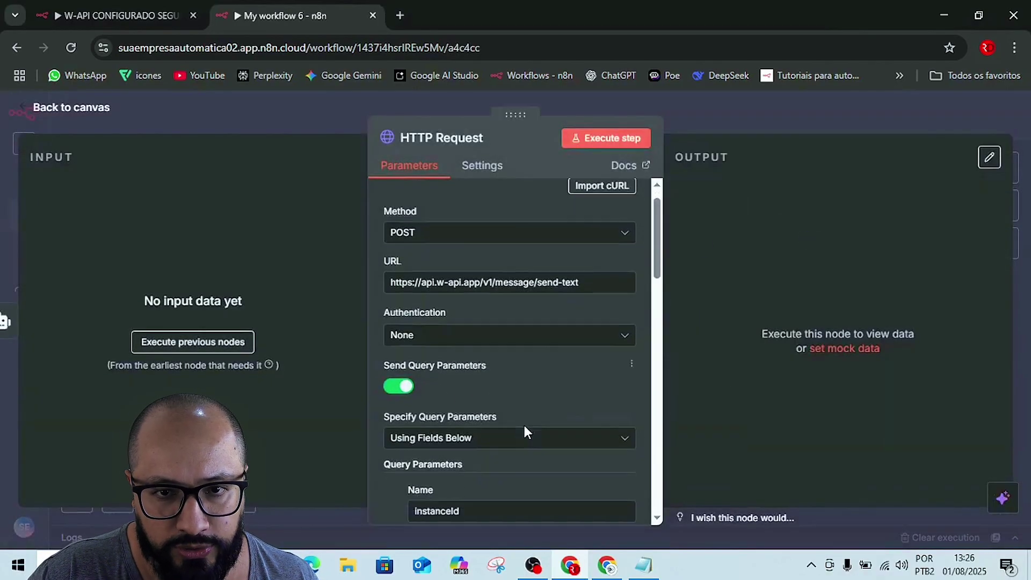
pyautogui.scroll(-8, 525, 429)
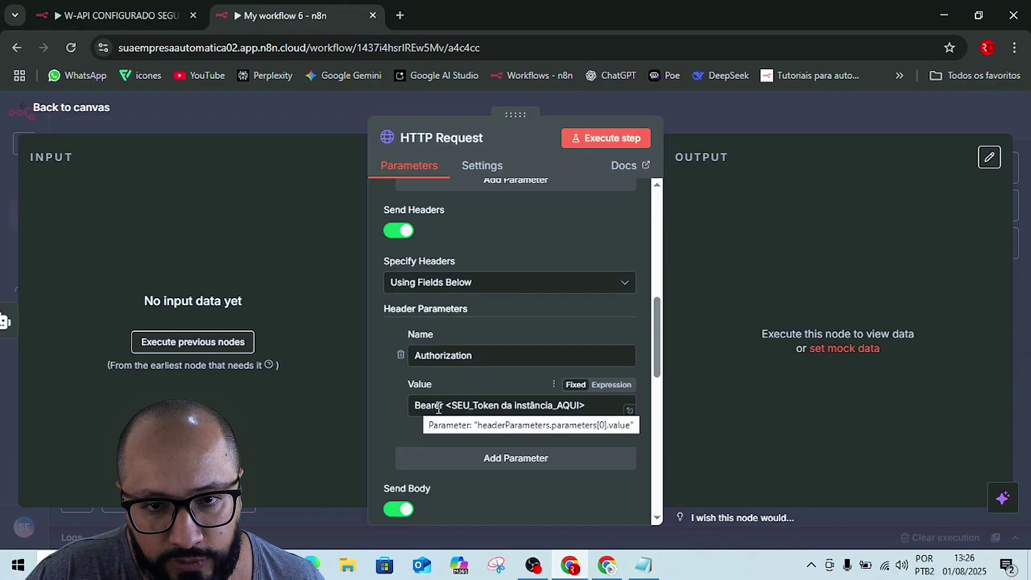
pyautogui.moveTo(448, 405); pyautogui.dragTo(585, 405)
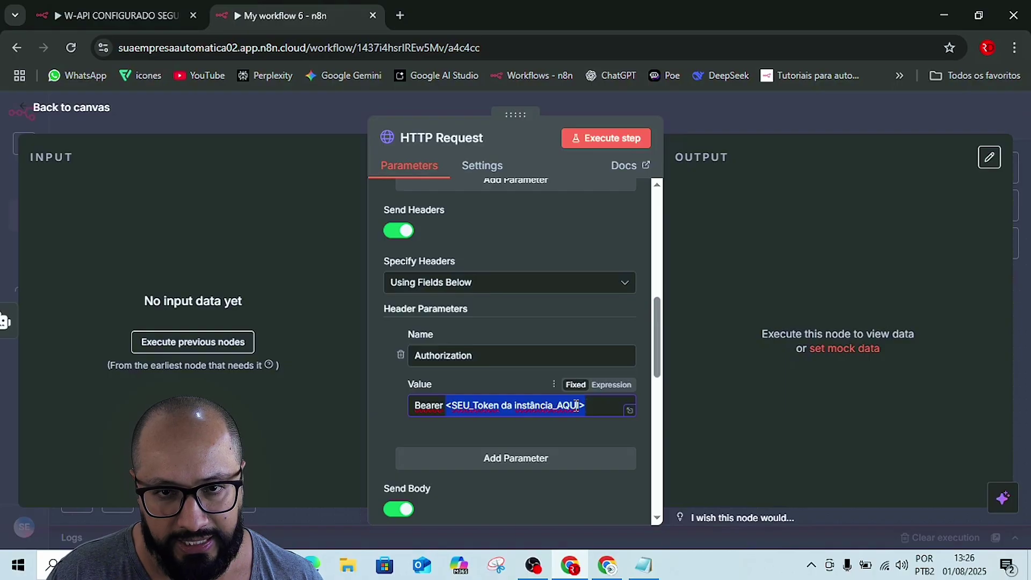
pyautogui.hotkey('ctrl', 'v')
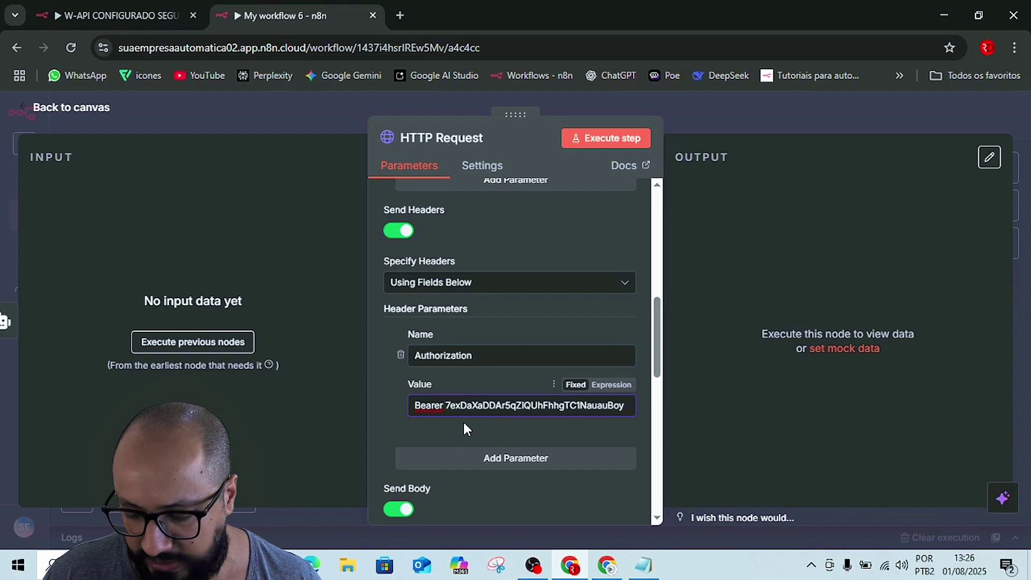
pyautogui.press('BackSpace')
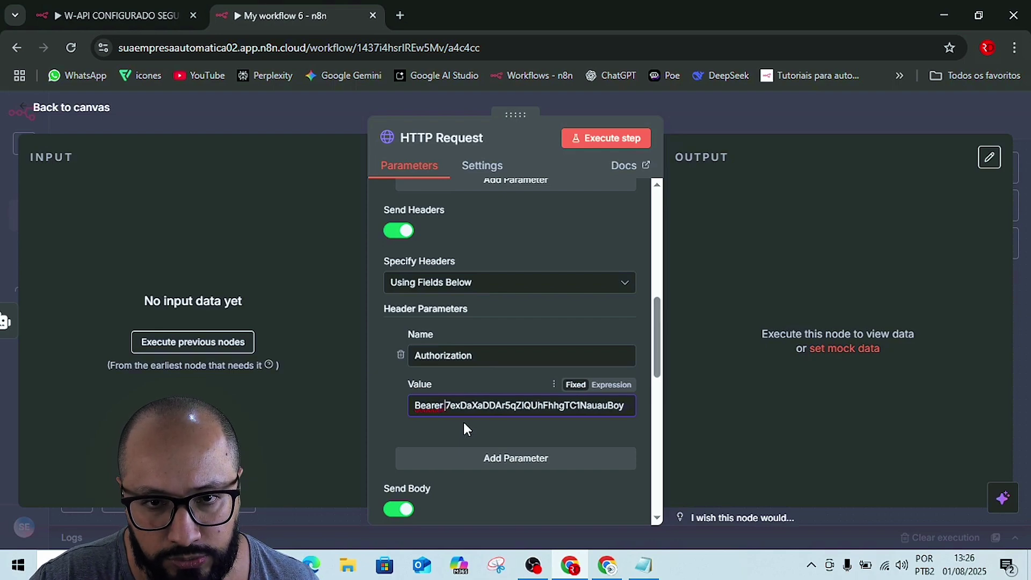
pyautogui.tripleClick(462, 404)
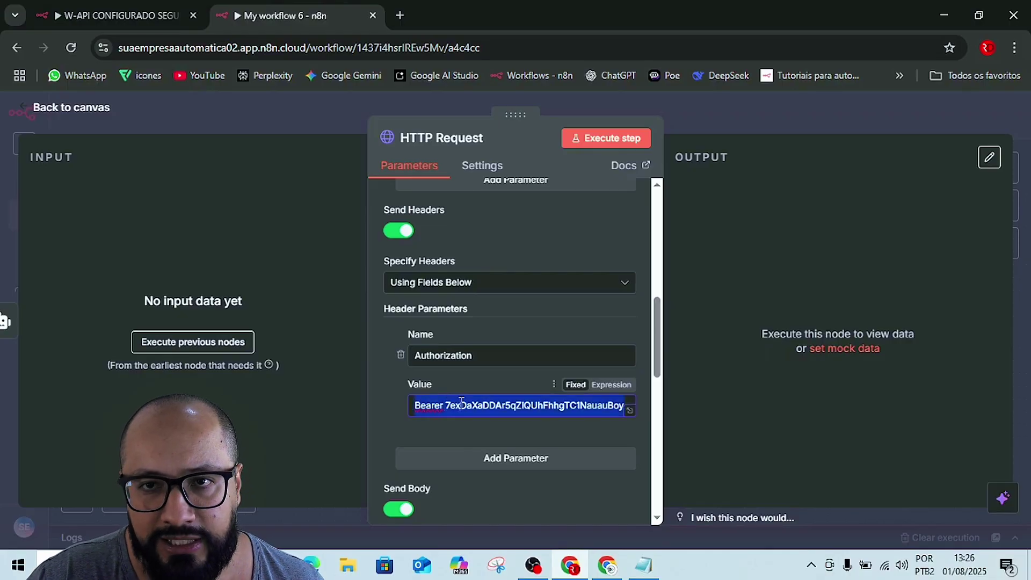
pyautogui.click(739, 105)
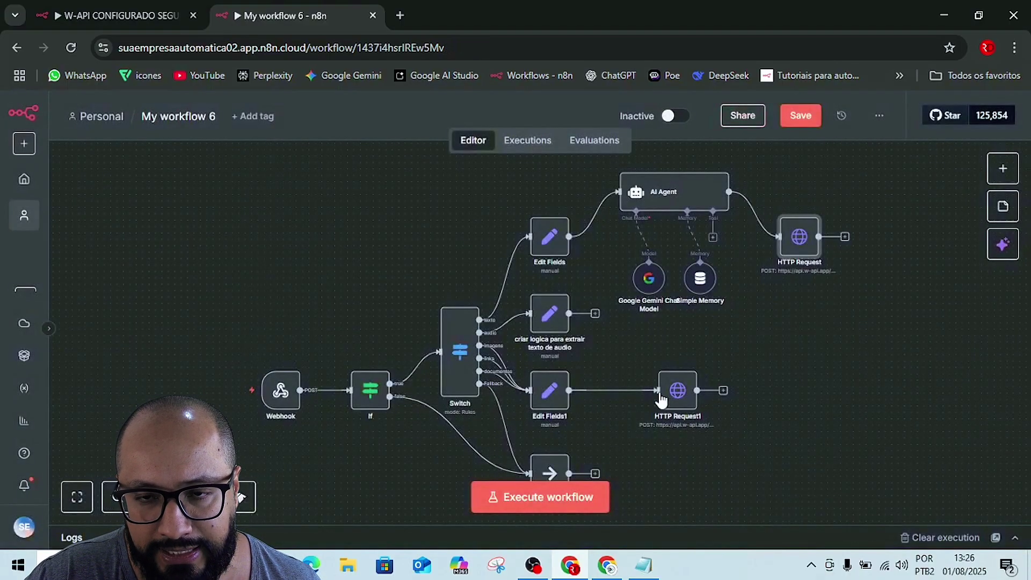
# - Replace HTTP Request1's Authorization header value with the Bearer W-API token and save the workflow
pyautogui.click(679, 392)
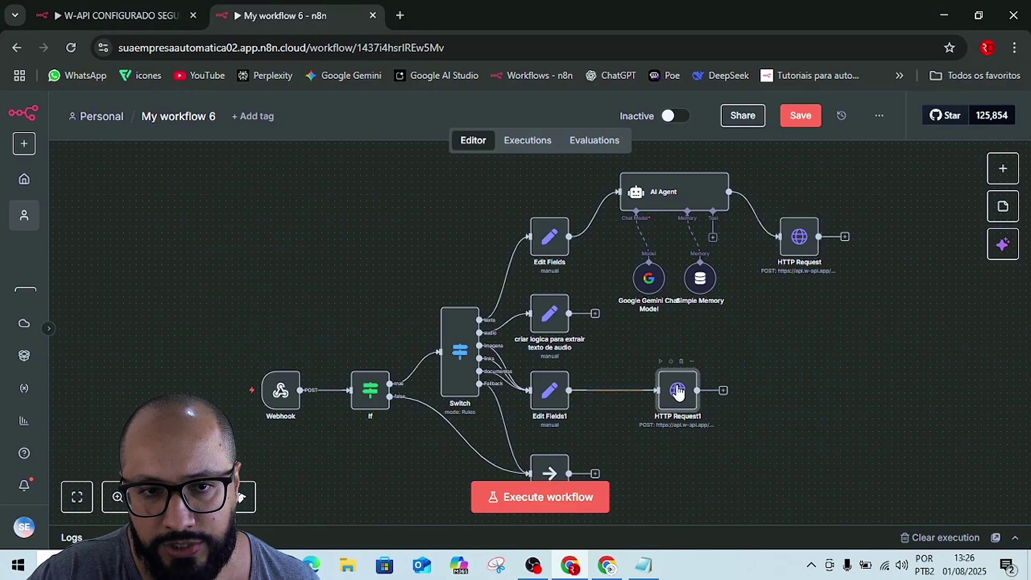
pyautogui.doubleClick(678, 393)
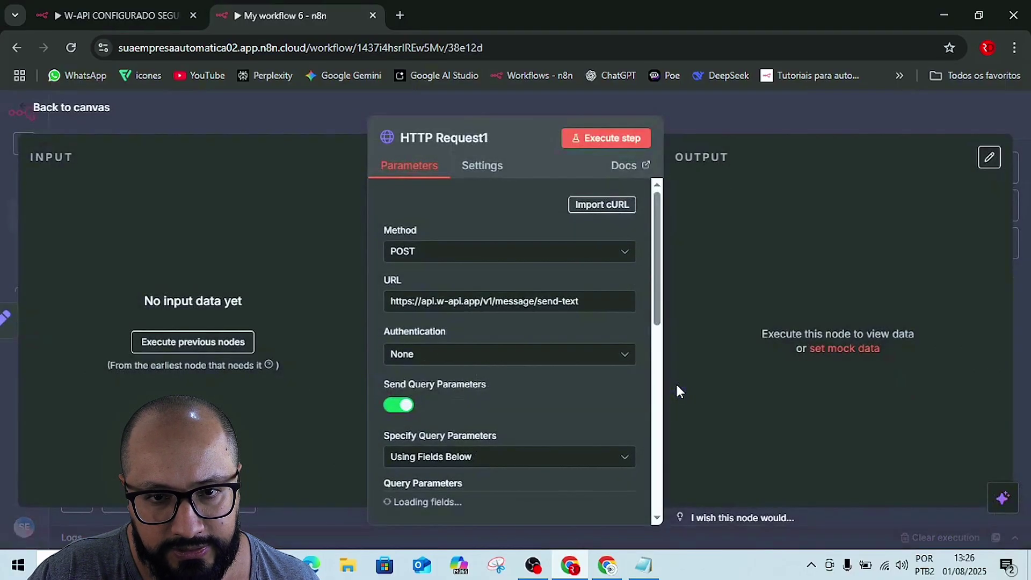
pyautogui.scroll(-5, 511, 379)
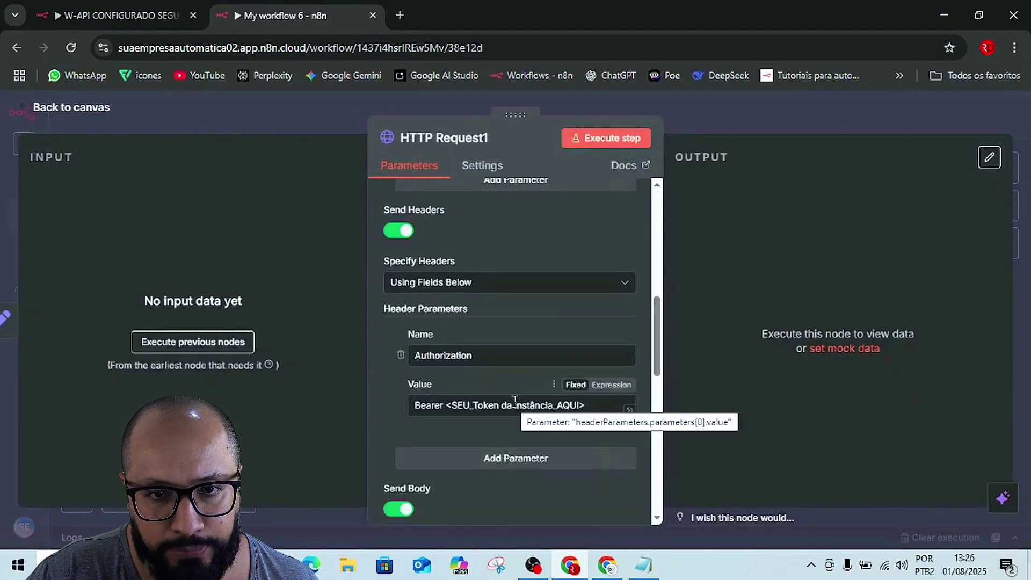
pyautogui.tripleClick(514, 404)
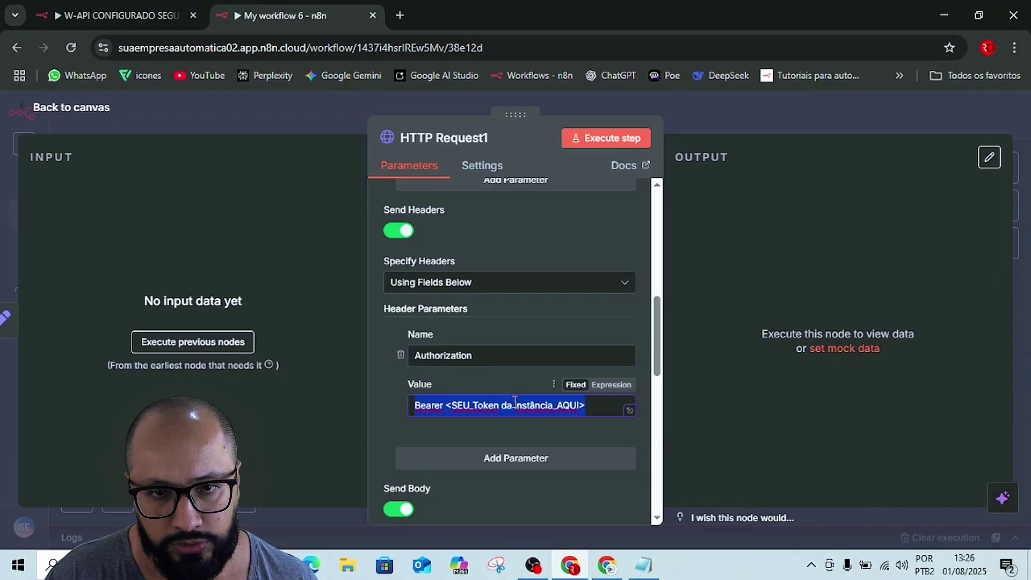
pyautogui.hotkey('ctrl', 'v')
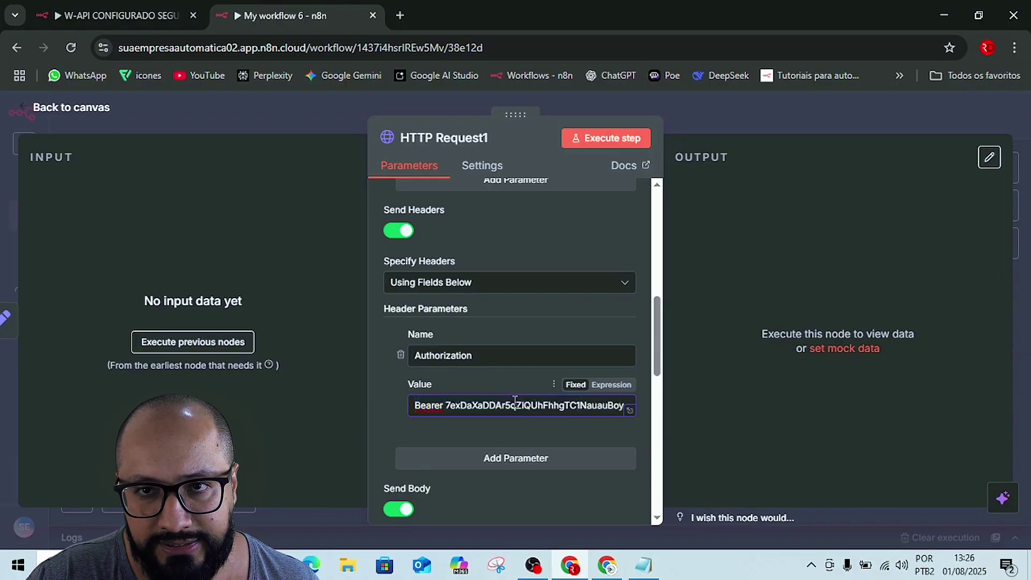
pyautogui.click(713, 101)
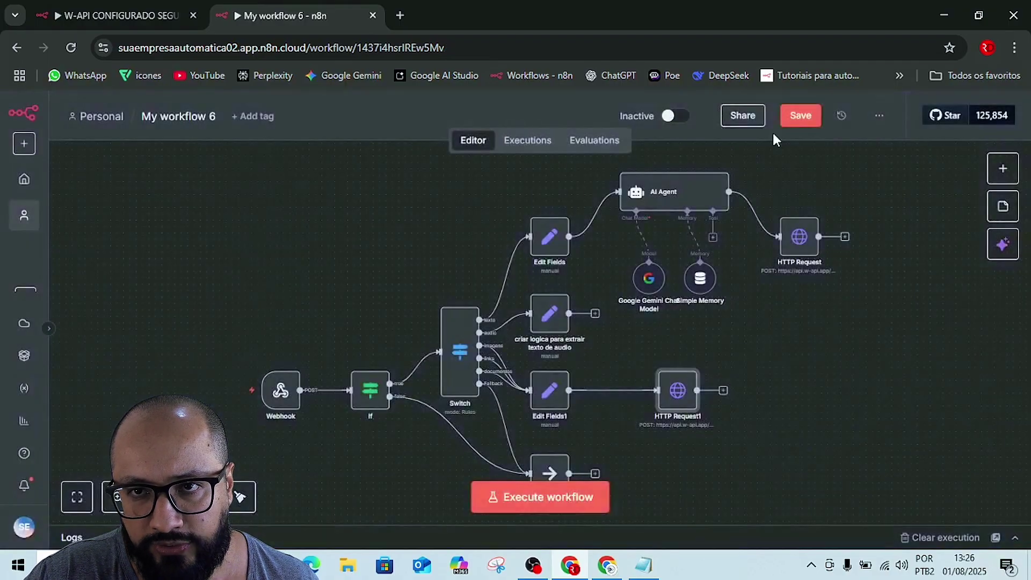
pyautogui.click(806, 123)
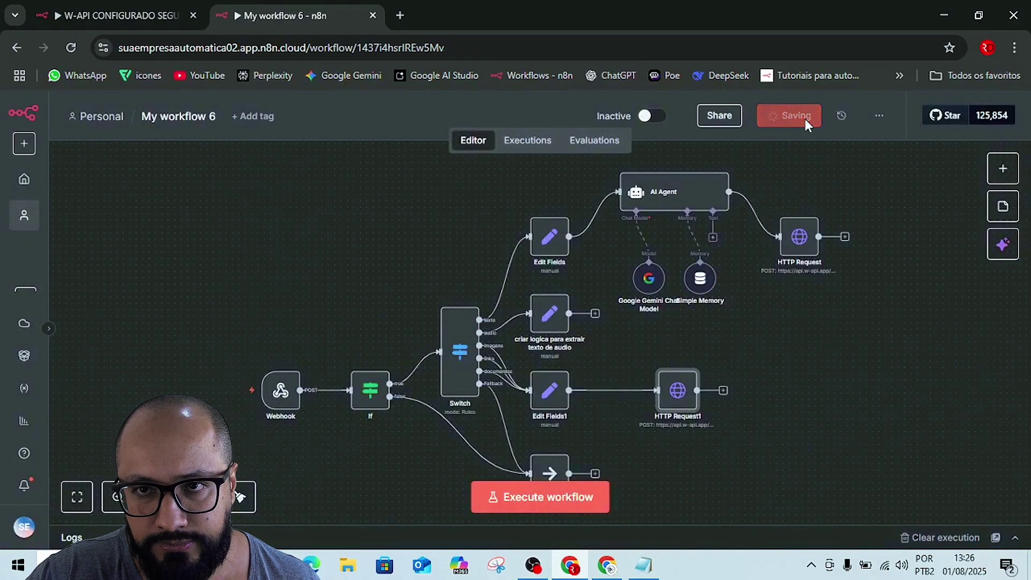
# - Test-run My workflow 6 until a webhook message passes through If and Switch successfully
pyautogui.click(526, 503)
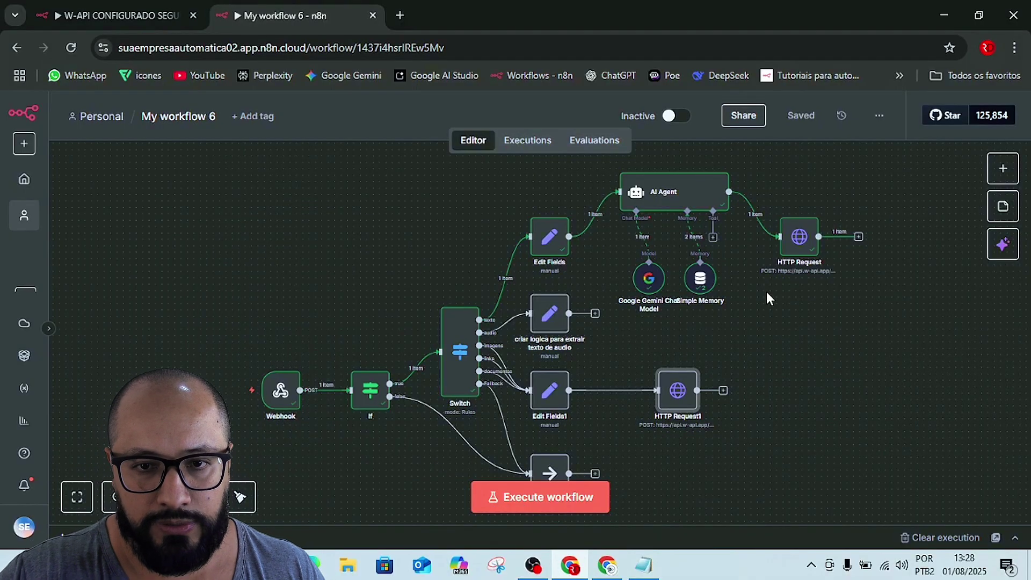
pyautogui.click(569, 498)
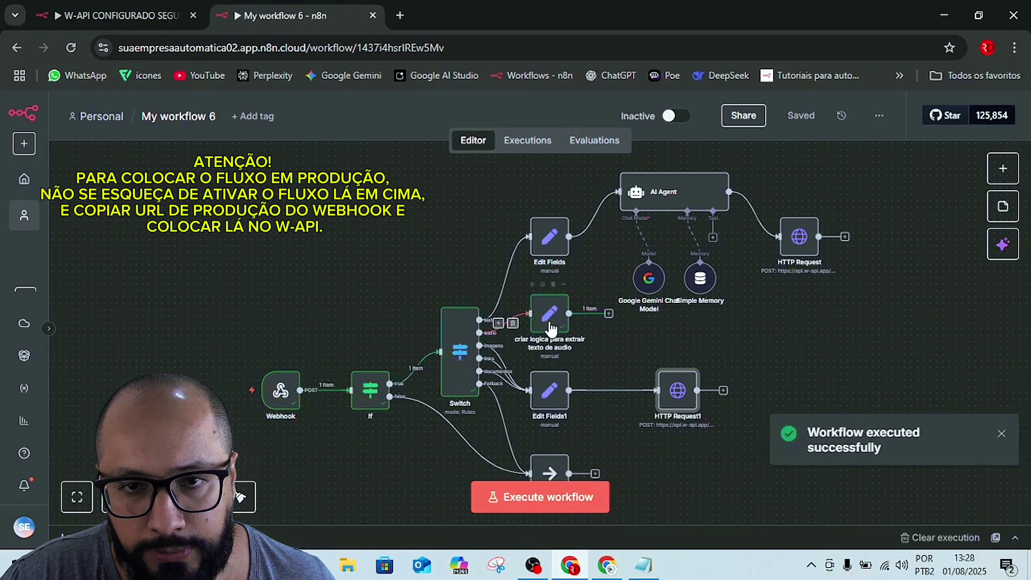
# - Shift the audio-text node right, inspect its input data, then return to W-API's instance details
pyautogui.moveTo(549, 325); pyautogui.dragTo(612, 327)
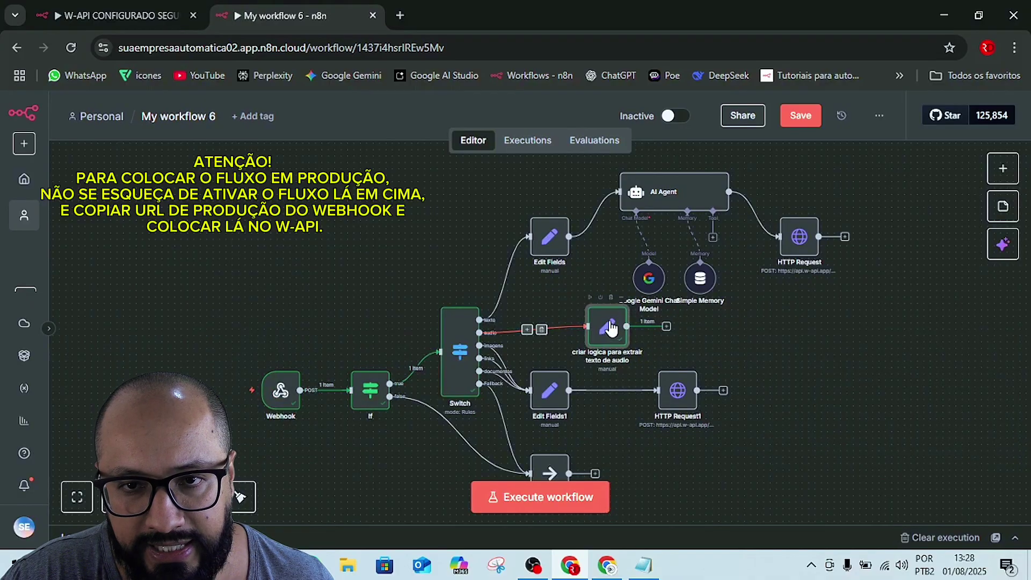
pyautogui.doubleClick(612, 327)
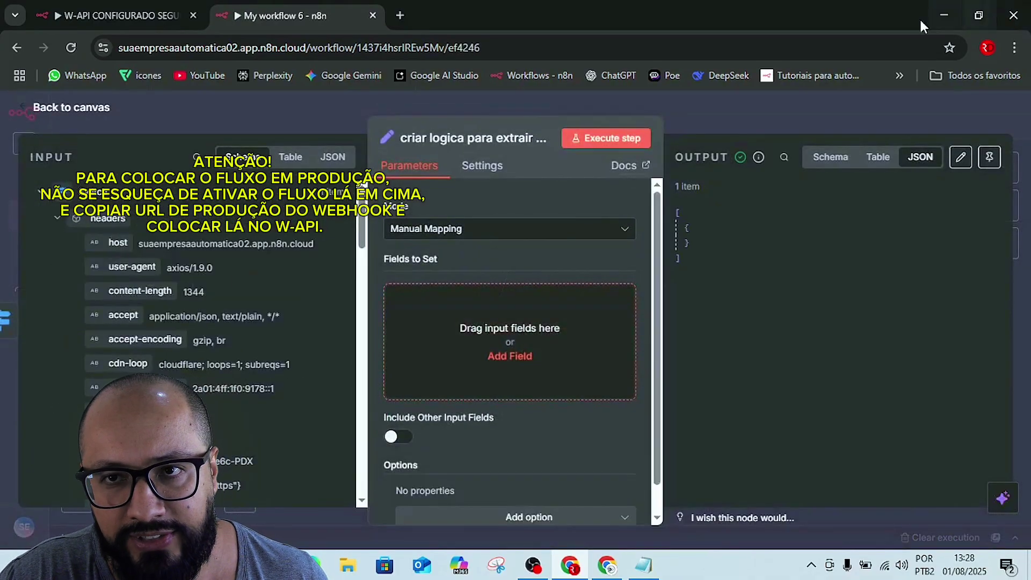
pyautogui.click(827, 100)
pyautogui.moveTo(547, 392)
pyautogui.mouseDown()
pyautogui.moveTo(663, 438)
pyautogui.moveTo(575, 427)
pyautogui.moveTo(550, 387)
pyautogui.mouseUp()
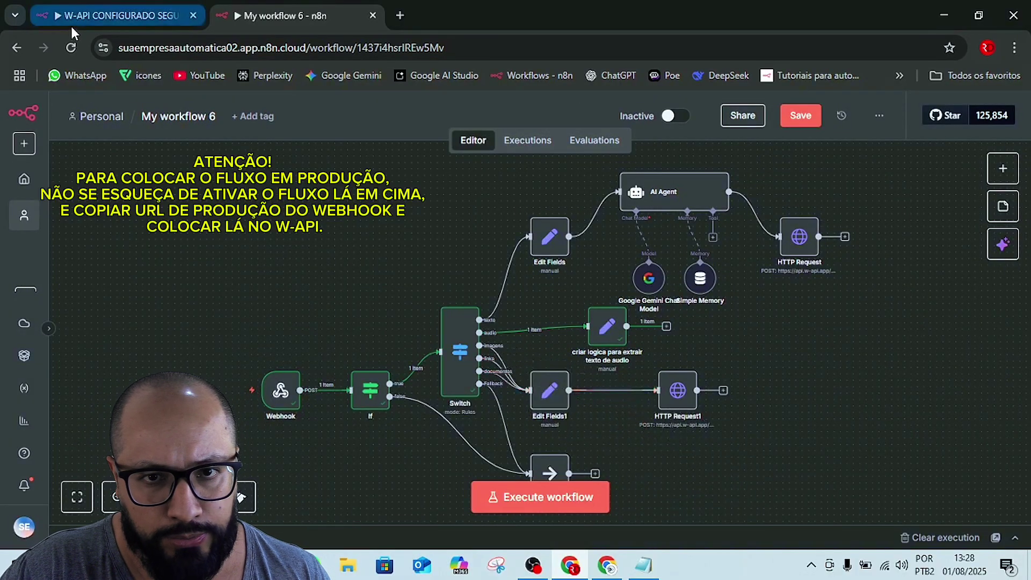
pyautogui.hotkey('alt', 'Tab')
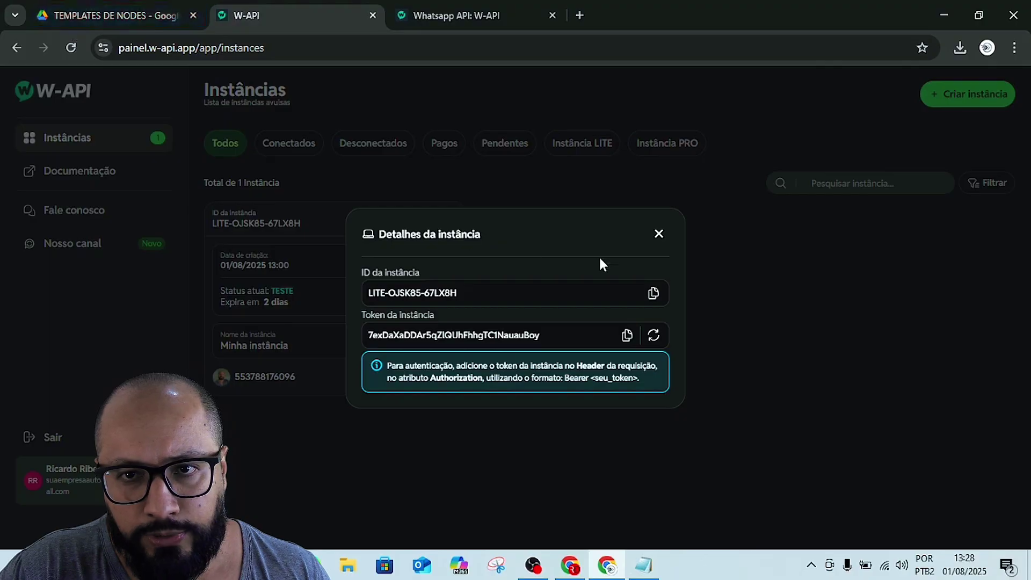
# - Close the 'Detalhes da instância' dialog and return to the My workflow 6 canvas
pyautogui.click(659, 235)
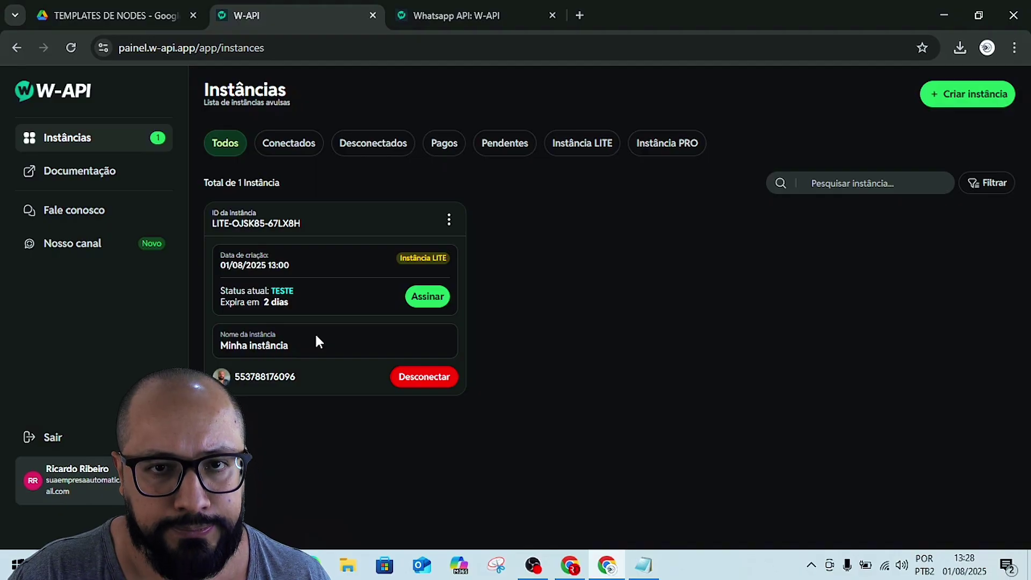
pyautogui.hotkey('alt', 'Tab')
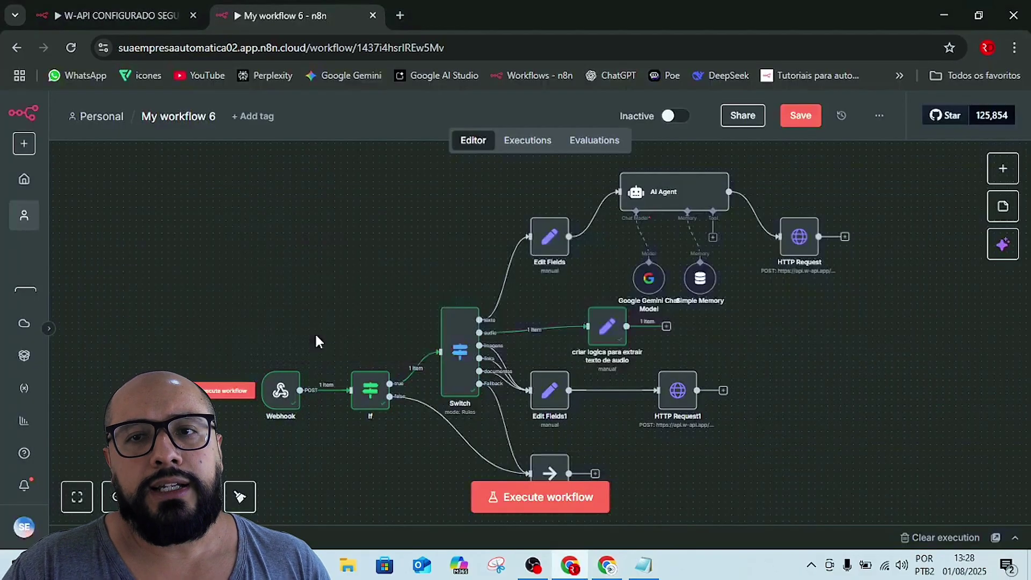